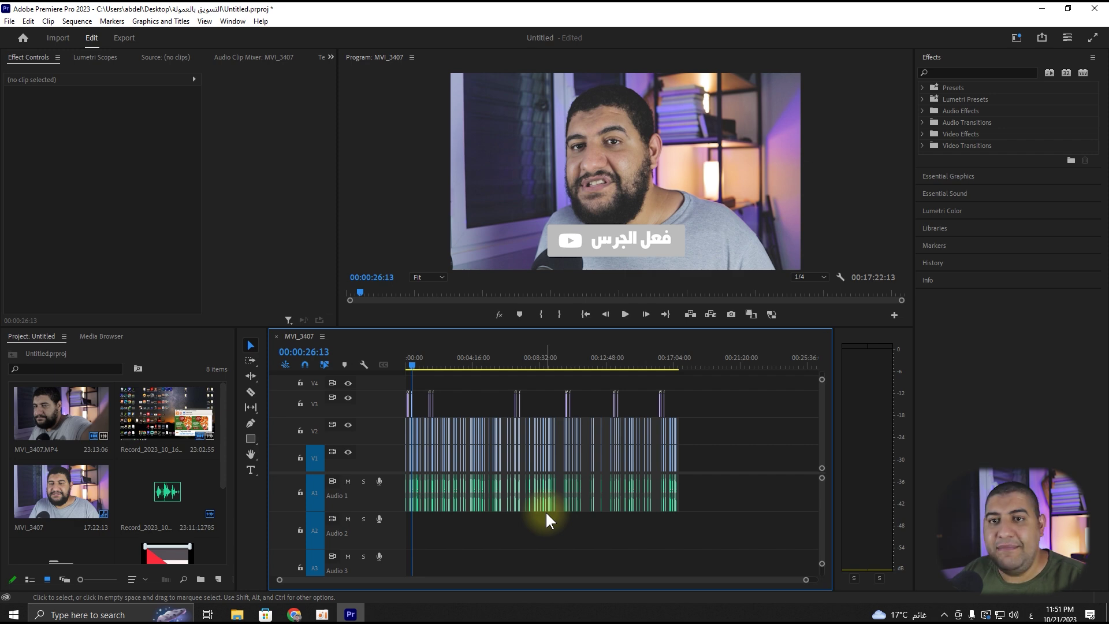
Step: Open the Export page for MVI_3407, showing H.264 settings at 1920x1080, 29.97 fps
{"action": "left_click", "coordinate": [125, 37]}
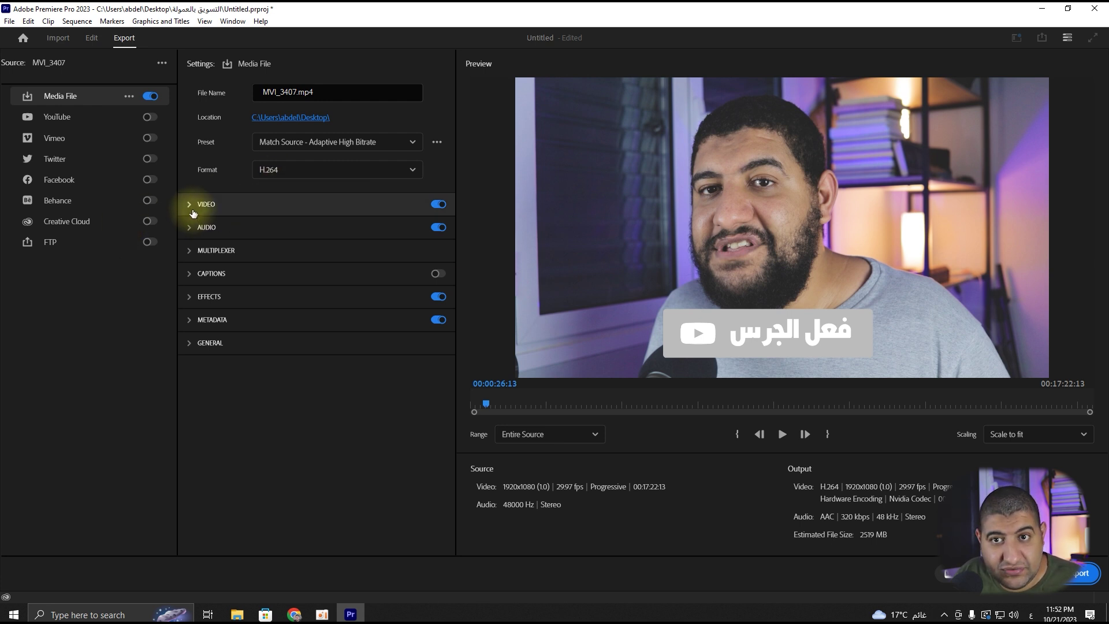
Step: Expand the Video settings and enable Render at Maximum Depth and Use Maximum Render Quality
{"action": "left_click", "coordinate": [189, 208]}
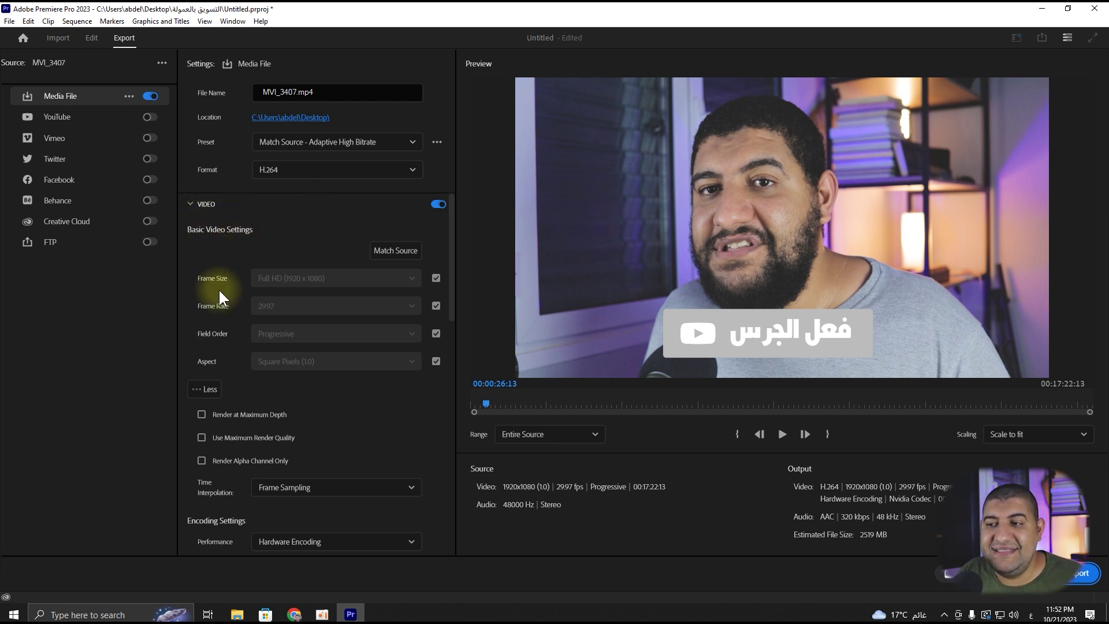
{"action": "scroll", "coordinate": [253, 350], "scroll_direction": "down", "scroll_amount": 1}
{"action": "scroll", "coordinate": [252, 358], "scroll_direction": "down", "scroll_amount": 1}
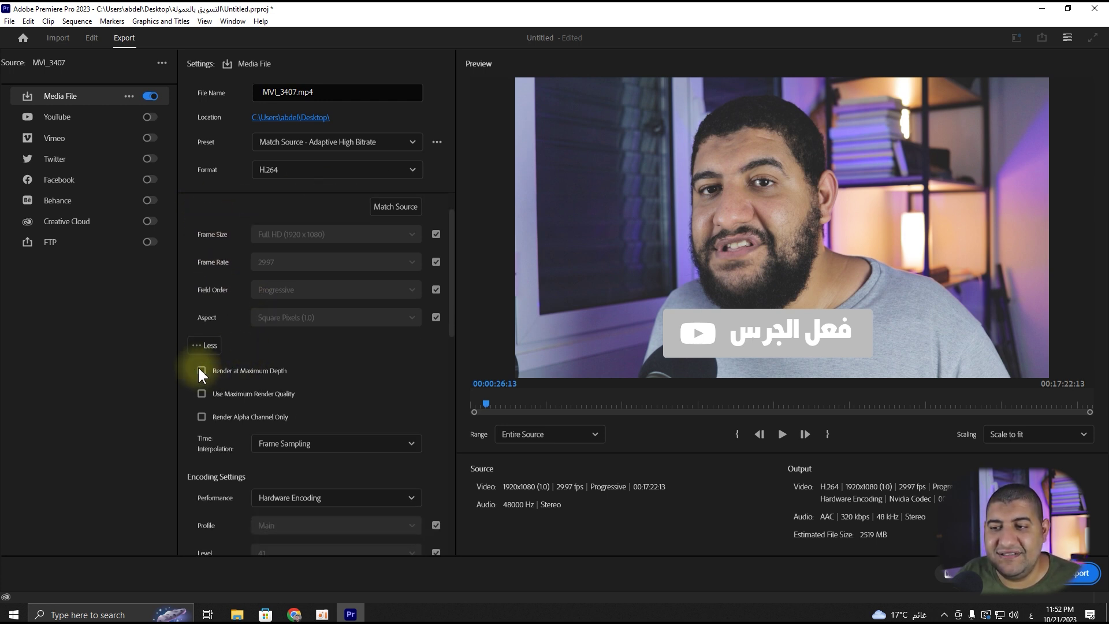
{"action": "left_click", "coordinate": [236, 370]}
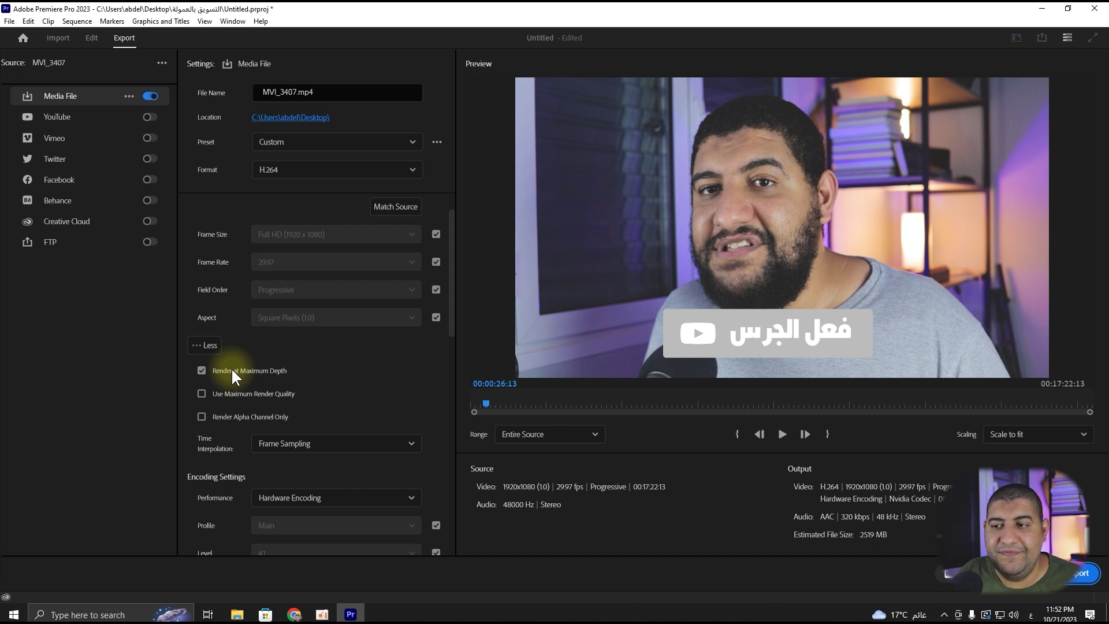
{"action": "mouse_move", "coordinate": [244, 395]}
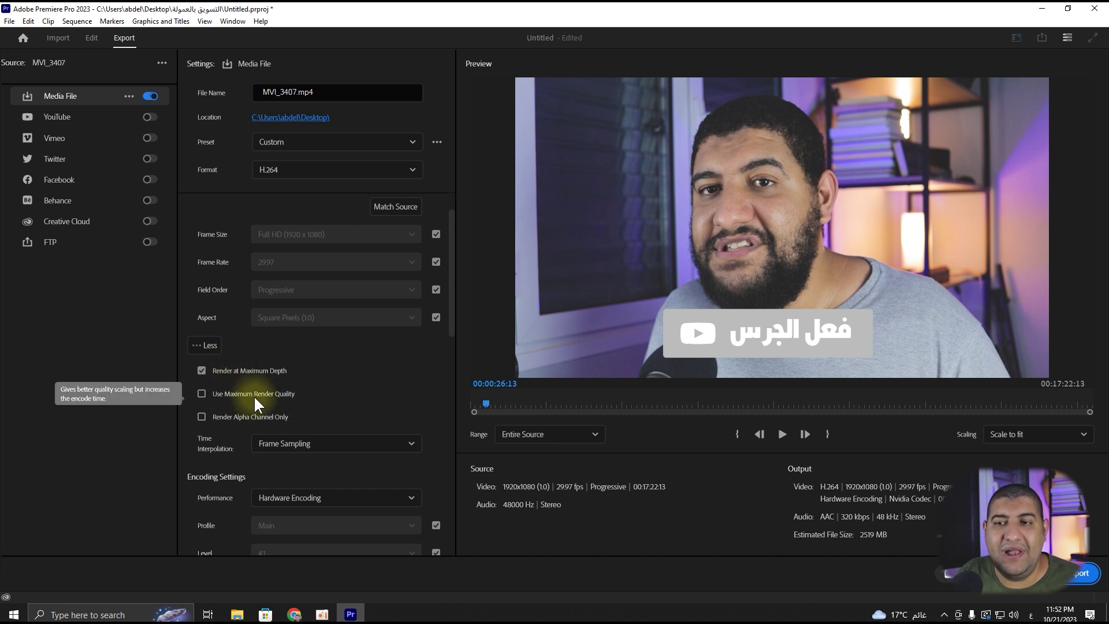
{"action": "left_click", "coordinate": [254, 395]}
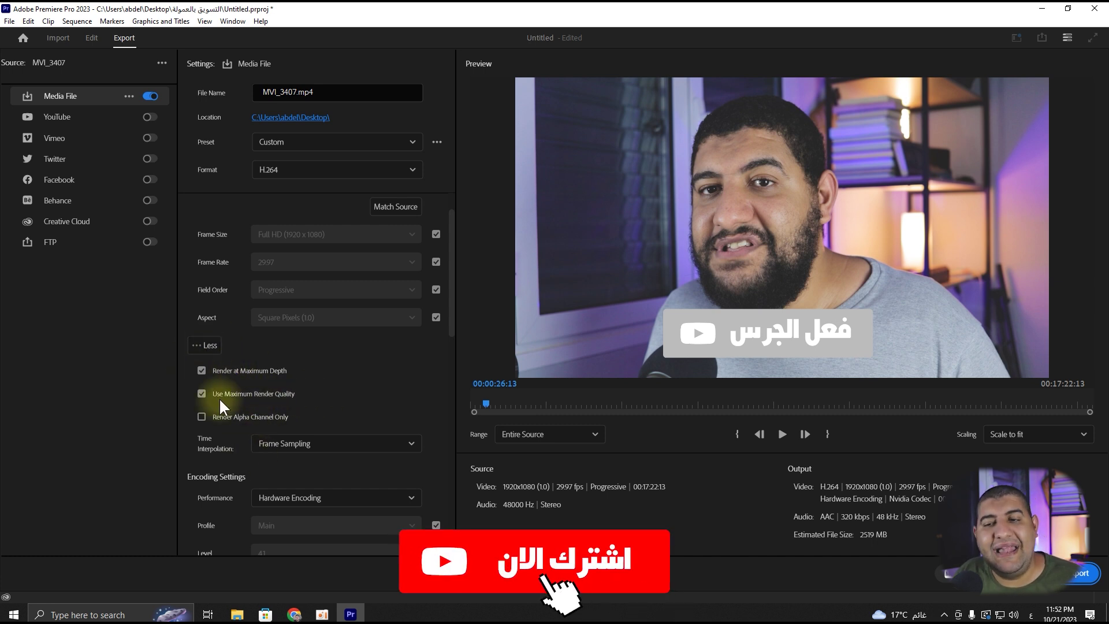
Step: Turn Render Alpha Channel Only on, then back off
{"action": "mouse_move", "coordinate": [273, 411]}
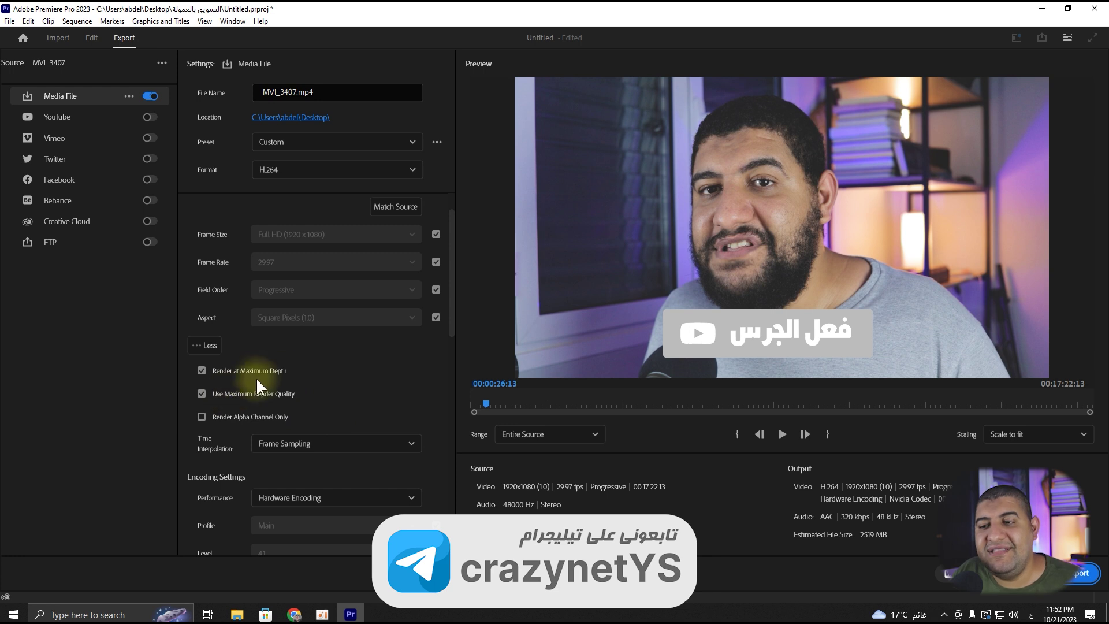
{"action": "left_click", "coordinate": [202, 417]}
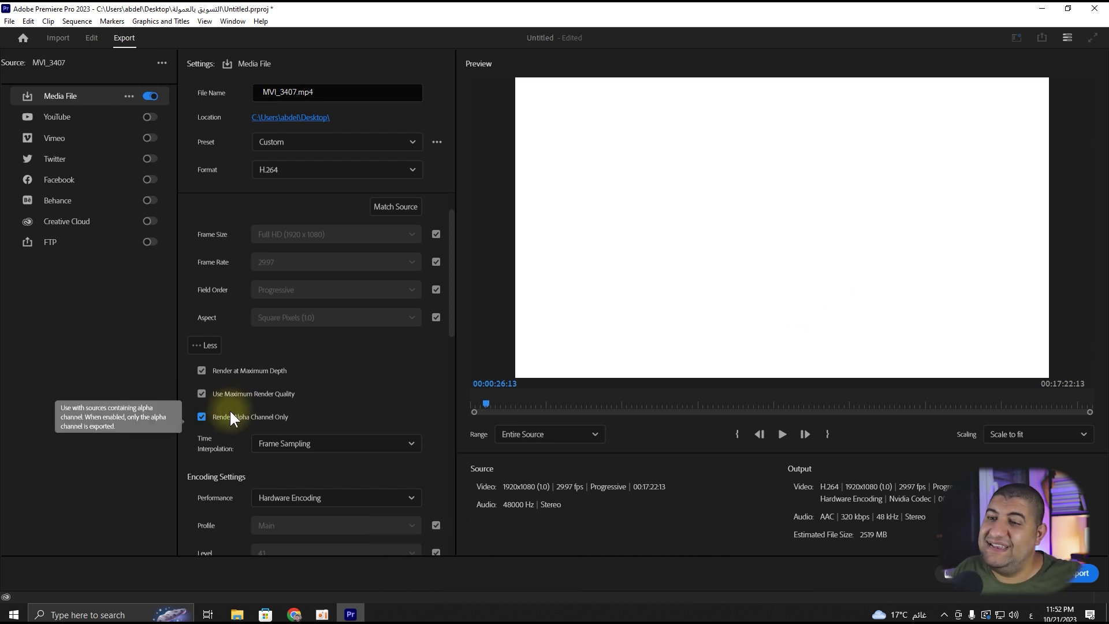
{"action": "left_click", "coordinate": [201, 418]}
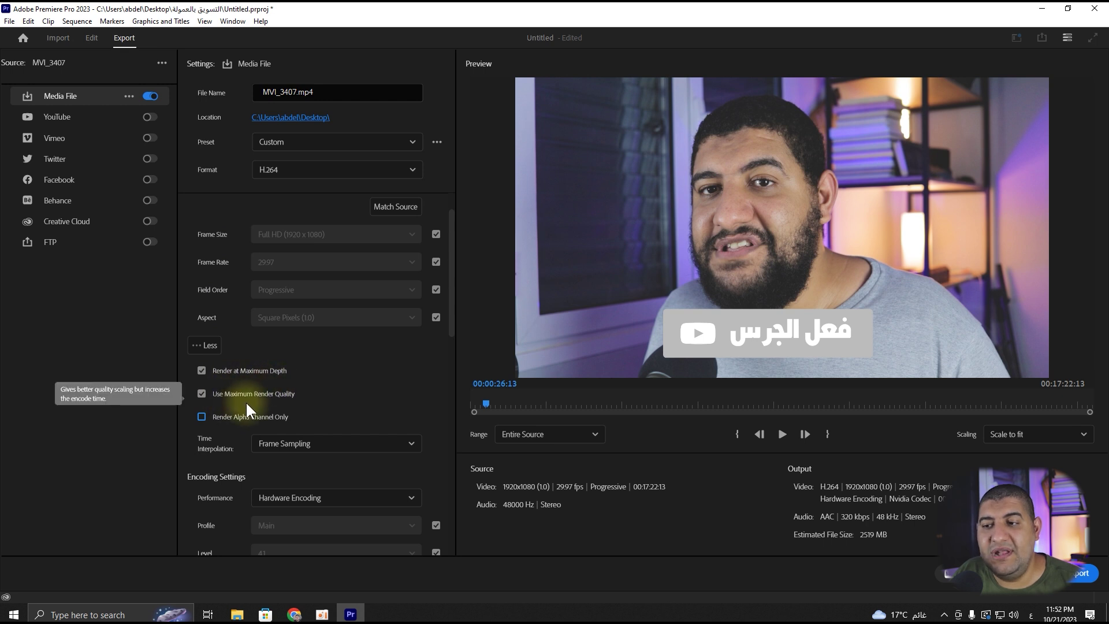
{"action": "scroll", "coordinate": [324, 393], "scroll_direction": "down", "scroll_amount": 6}
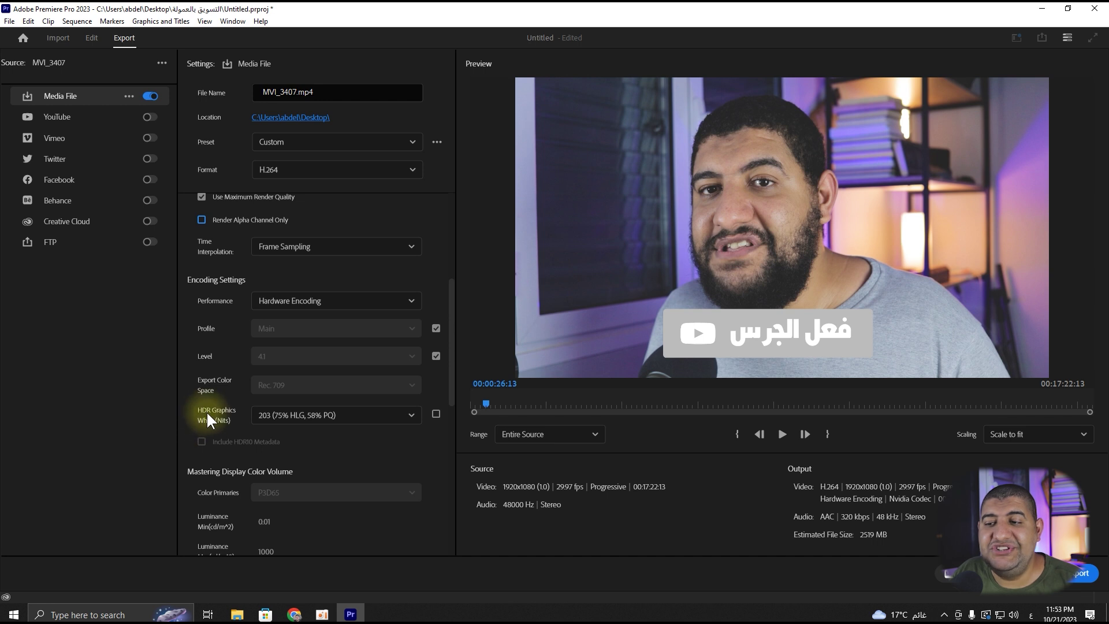
Step: Set HDR Graphics White to 300 (81% HLG, 62% PQ), briefly trying 100 before reverting
{"action": "left_click", "coordinate": [315, 415]}
{"action": "left_click", "coordinate": [284, 474]}
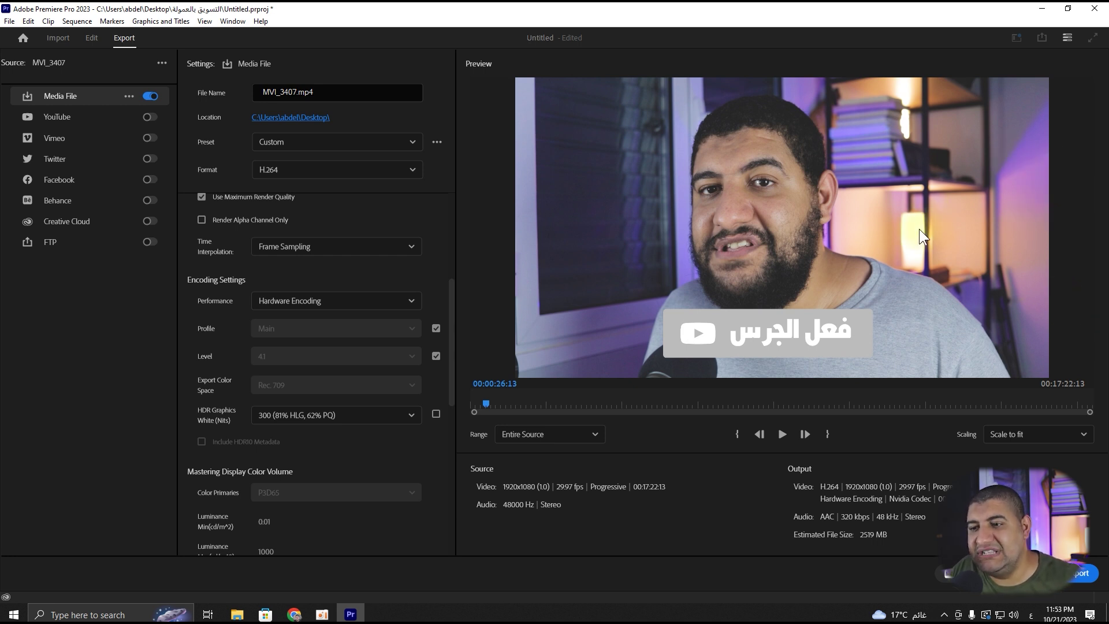
{"action": "left_click", "coordinate": [280, 421]}
{"action": "left_click", "coordinate": [284, 438]}
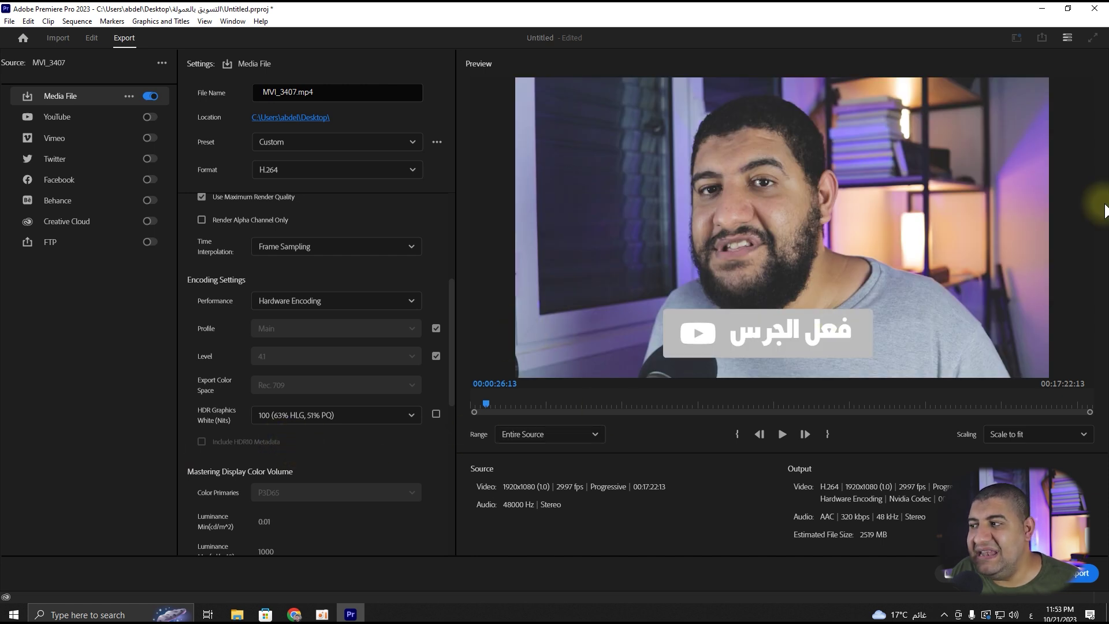
{"action": "left_click", "coordinate": [322, 413]}
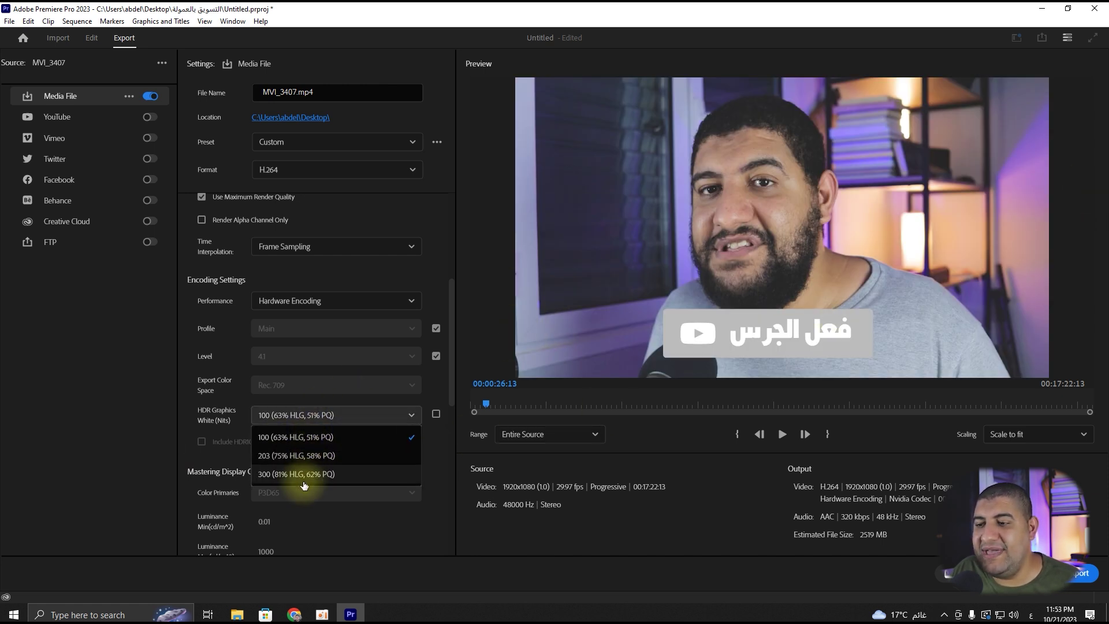
{"action": "left_click", "coordinate": [300, 475]}
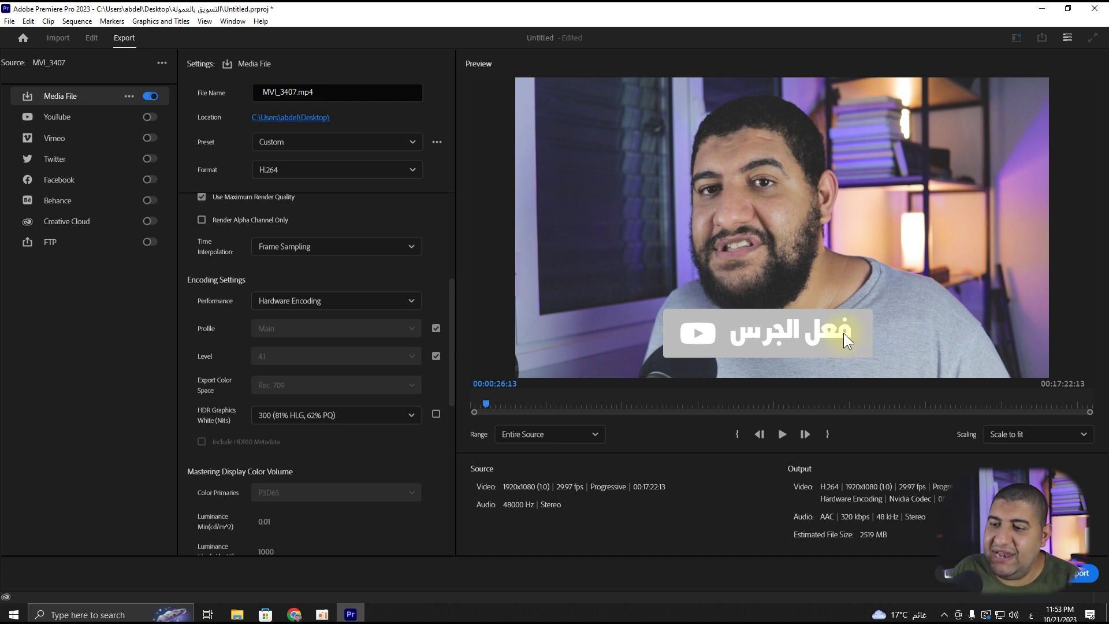
{"action": "scroll", "coordinate": [396, 477], "scroll_direction": "down", "scroll_amount": 1}
Step: Switch Bitrate Encoding to CBR so the target bitrate jumps to 50 Mbps
{"action": "scroll", "coordinate": [387, 458], "scroll_direction": "down", "scroll_amount": 3}
{"action": "scroll", "coordinate": [386, 467], "scroll_direction": "down", "scroll_amount": 3}
{"action": "scroll", "coordinate": [386, 467], "scroll_direction": "down", "scroll_amount": 2}
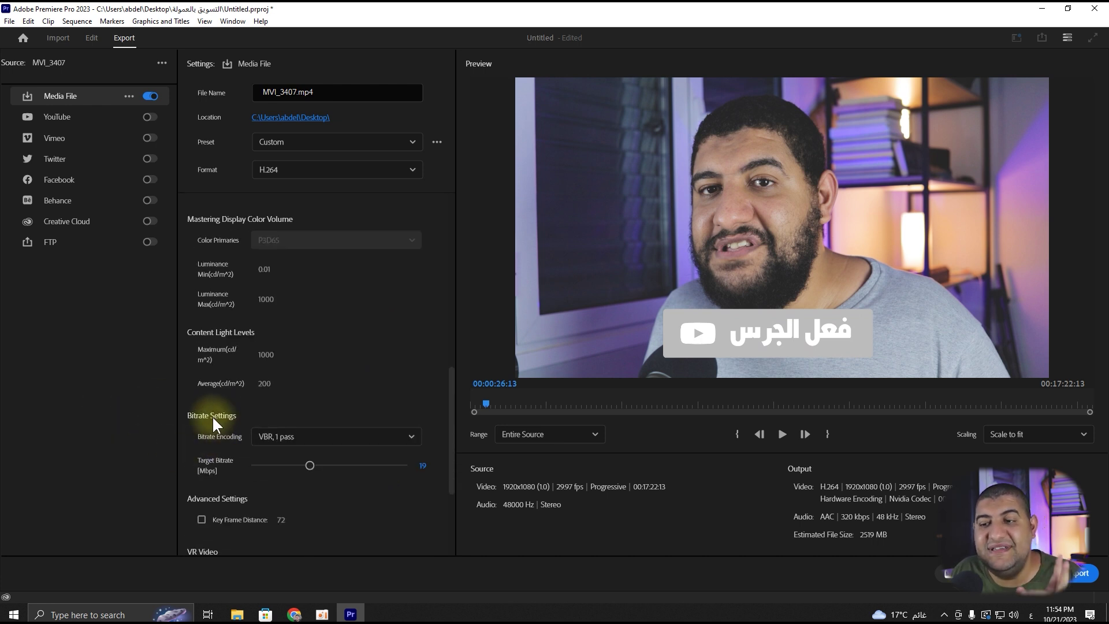
{"action": "left_click", "coordinate": [317, 436]}
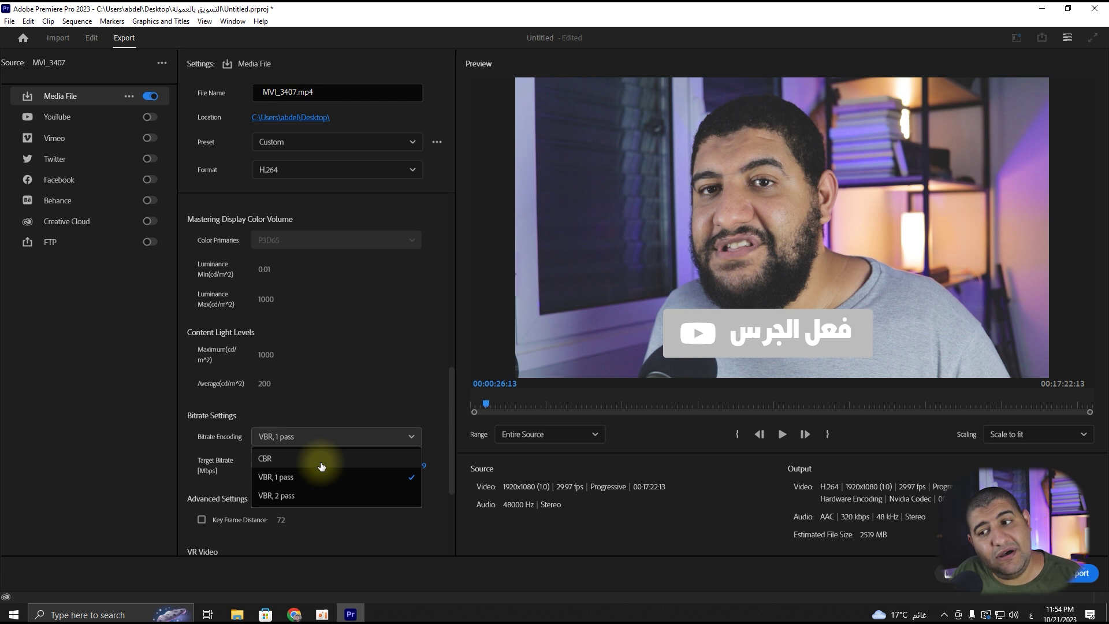
{"action": "left_click", "coordinate": [343, 484]}
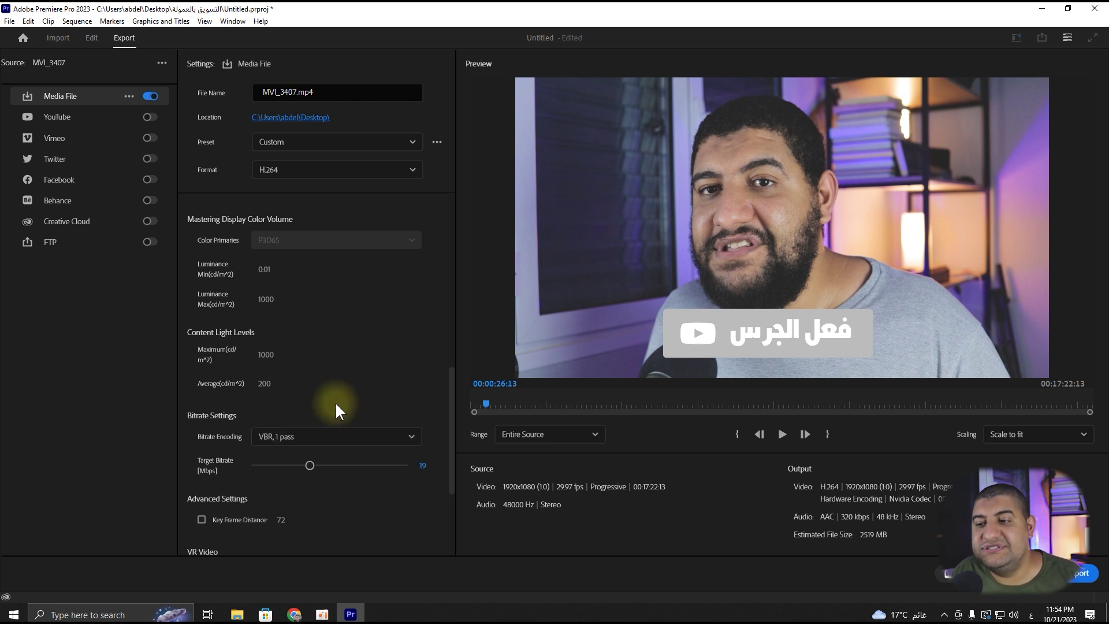
{"action": "left_click", "coordinate": [324, 436]}
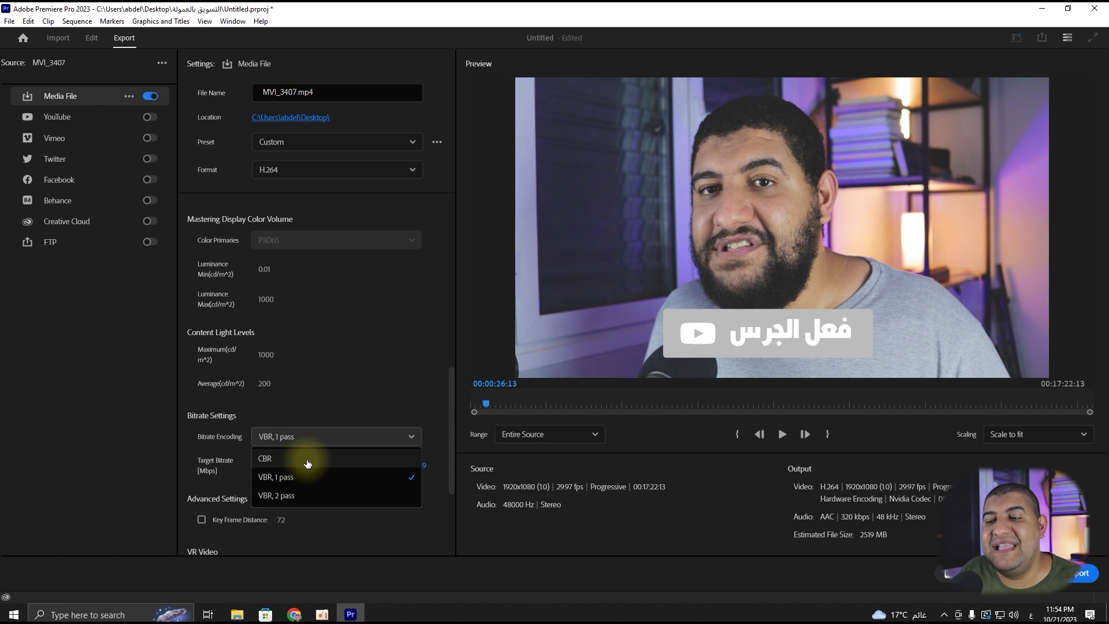
{"action": "left_click", "coordinate": [302, 460]}
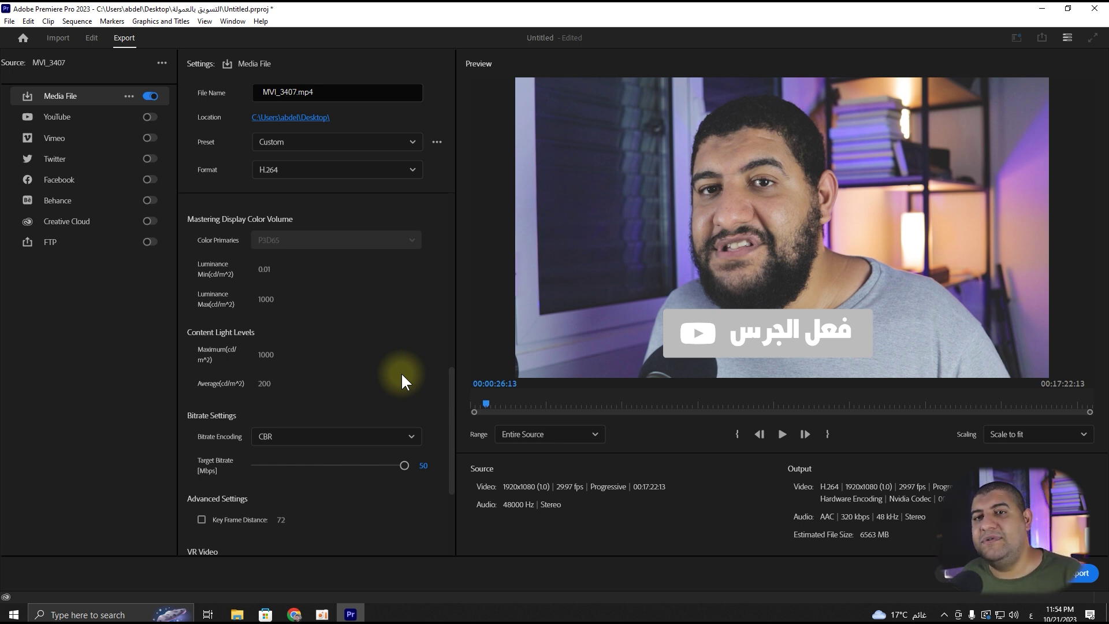
Step: Return Bitrate Encoding to VBR, 1 pass, keeping the 50 Mbps target
{"action": "left_click", "coordinate": [345, 436]}
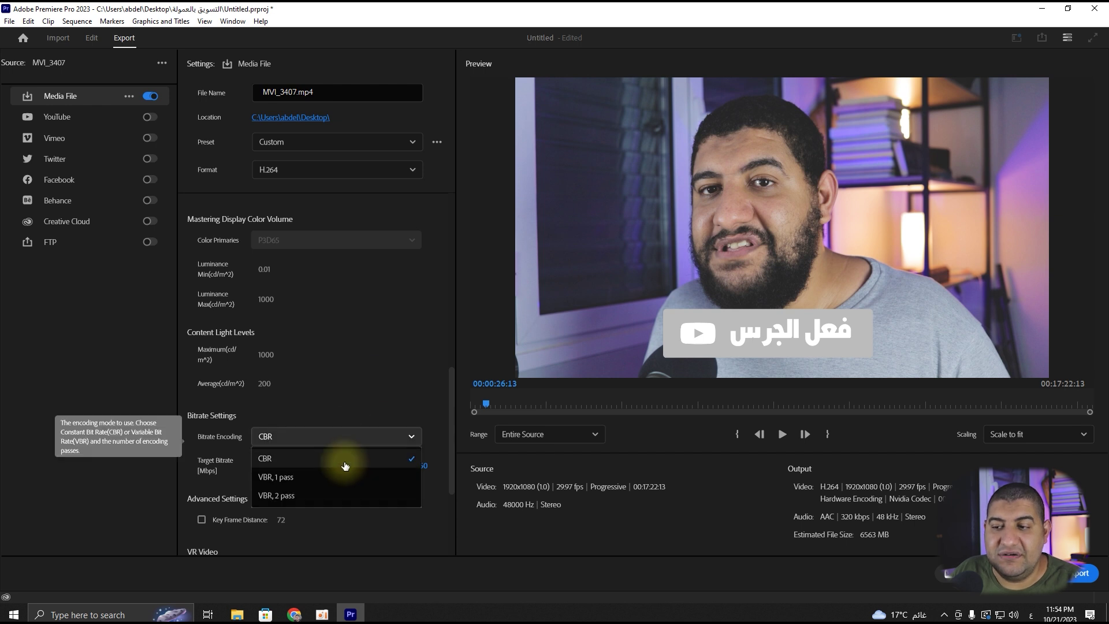
{"action": "left_click", "coordinate": [341, 475]}
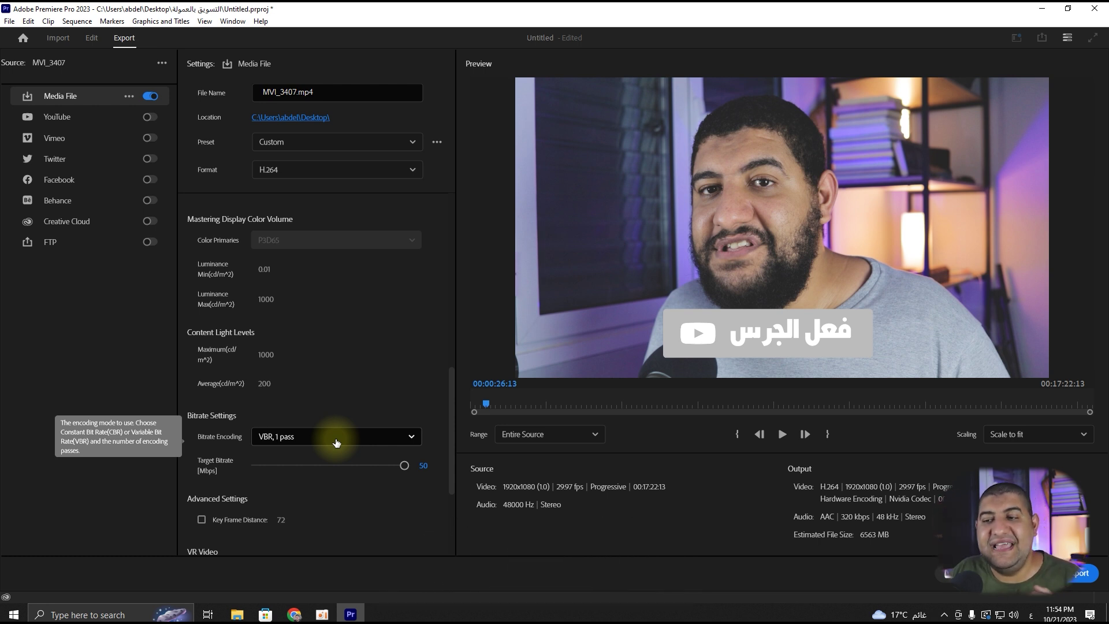
{"action": "left_click", "coordinate": [337, 443]}
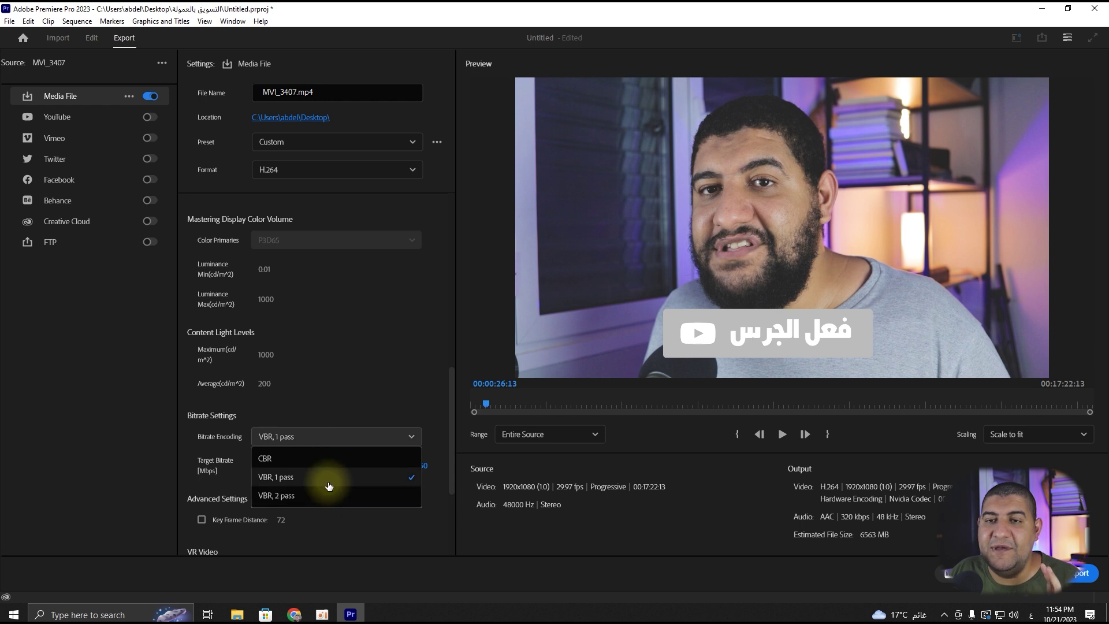
{"action": "left_click", "coordinate": [327, 481]}
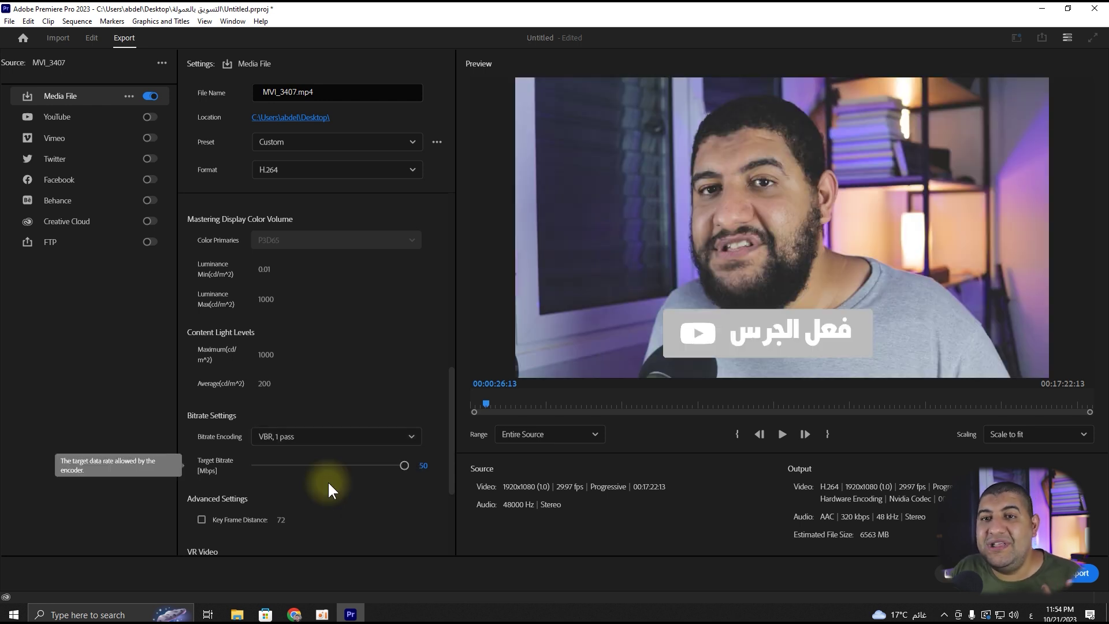
{"action": "left_click", "coordinate": [328, 436]}
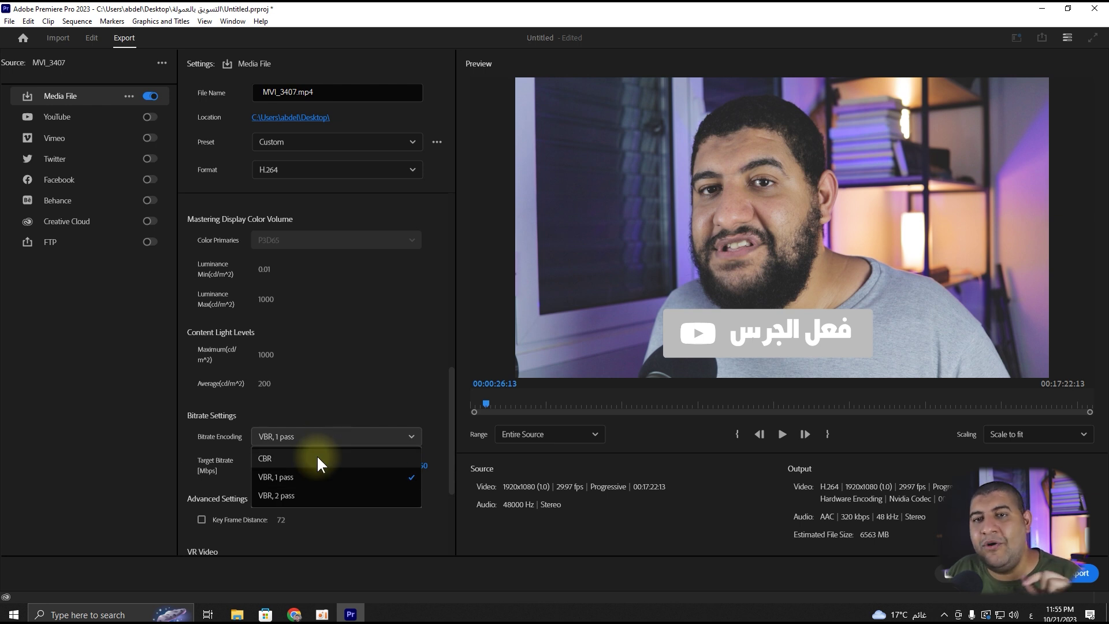
{"action": "left_click", "coordinate": [395, 348]}
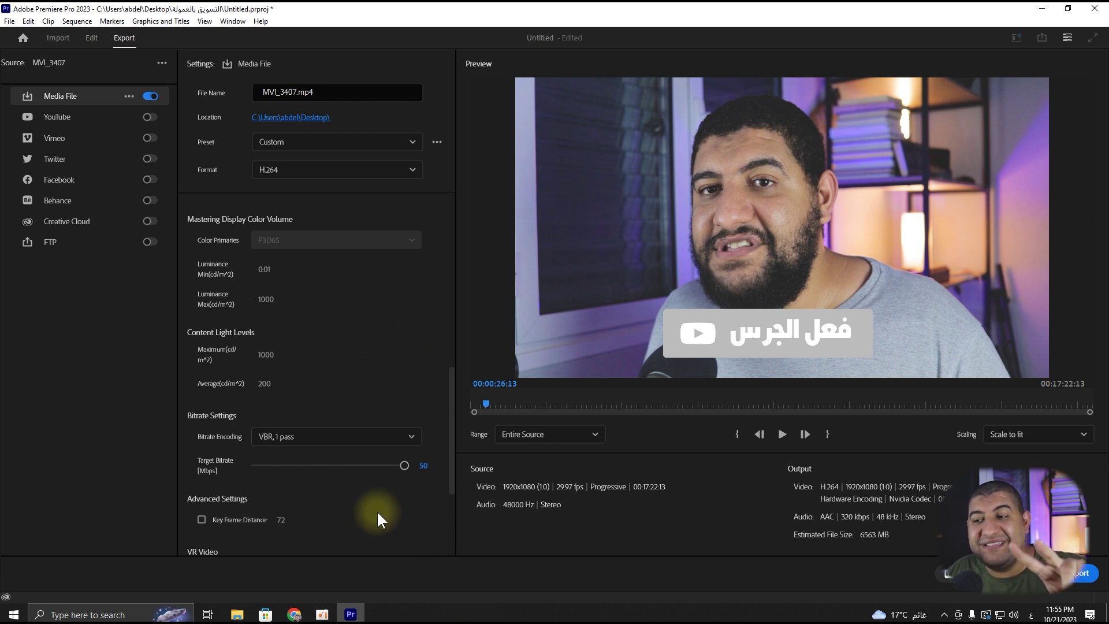
{"action": "left_click", "coordinate": [403, 437]}
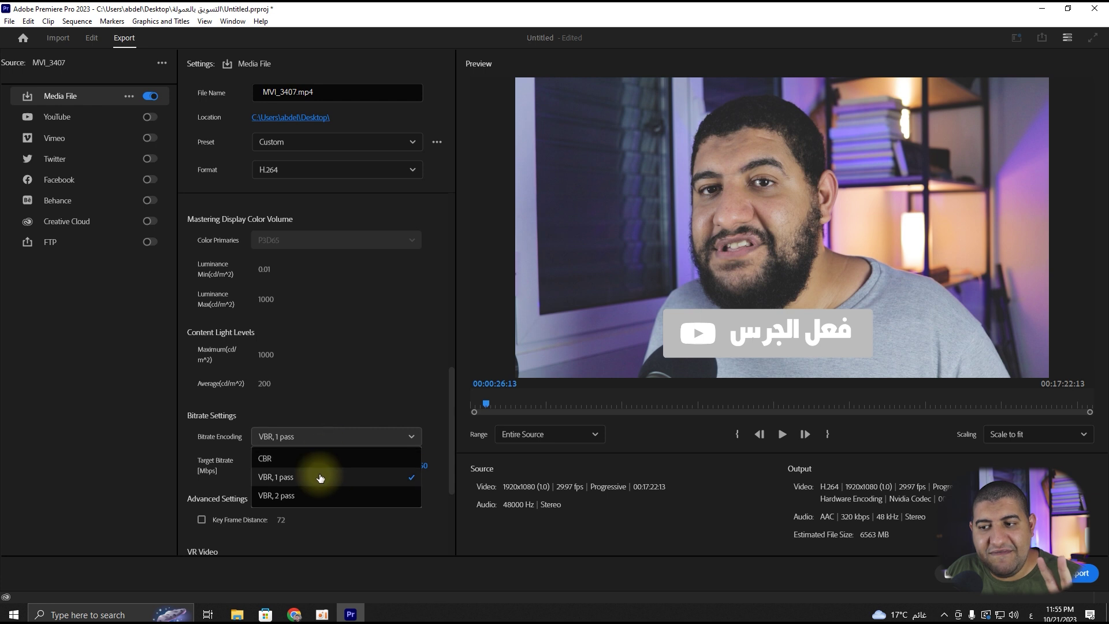
{"action": "left_click", "coordinate": [323, 481]}
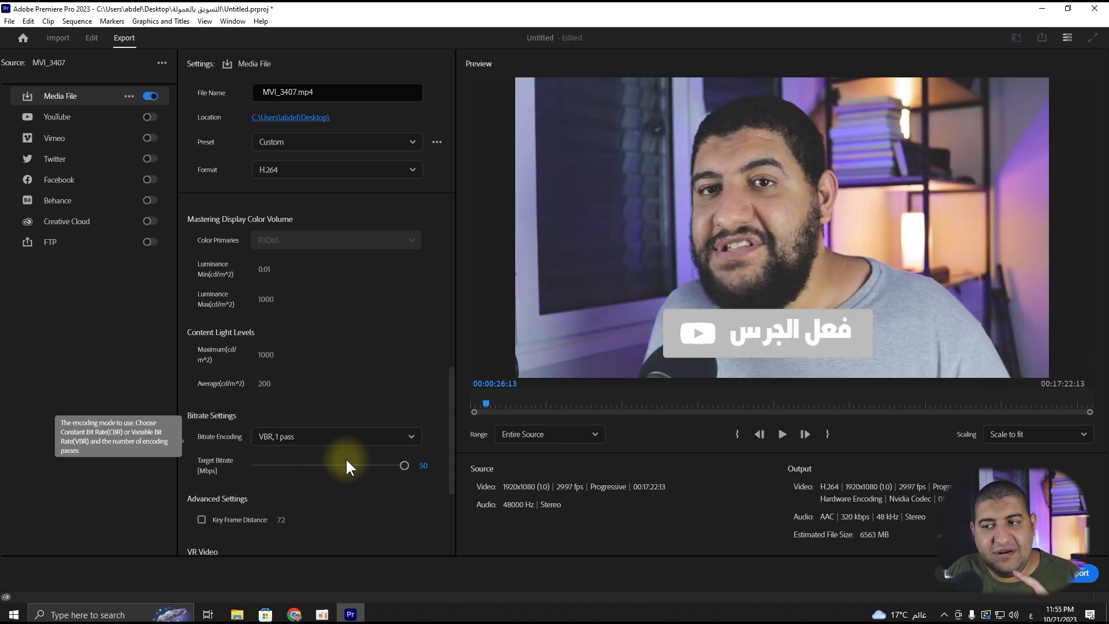
Step: Try a 19 Mbps and other target bitrates, settle on 50 Mbps, and scroll to the Audio section
{"action": "left_click", "coordinate": [424, 465]}
{"action": "type", "text": "19"}
{"action": "key", "text": "Return"}
{"action": "left_click_drag", "start_coordinate": [310, 465], "coordinate": [459, 463]}
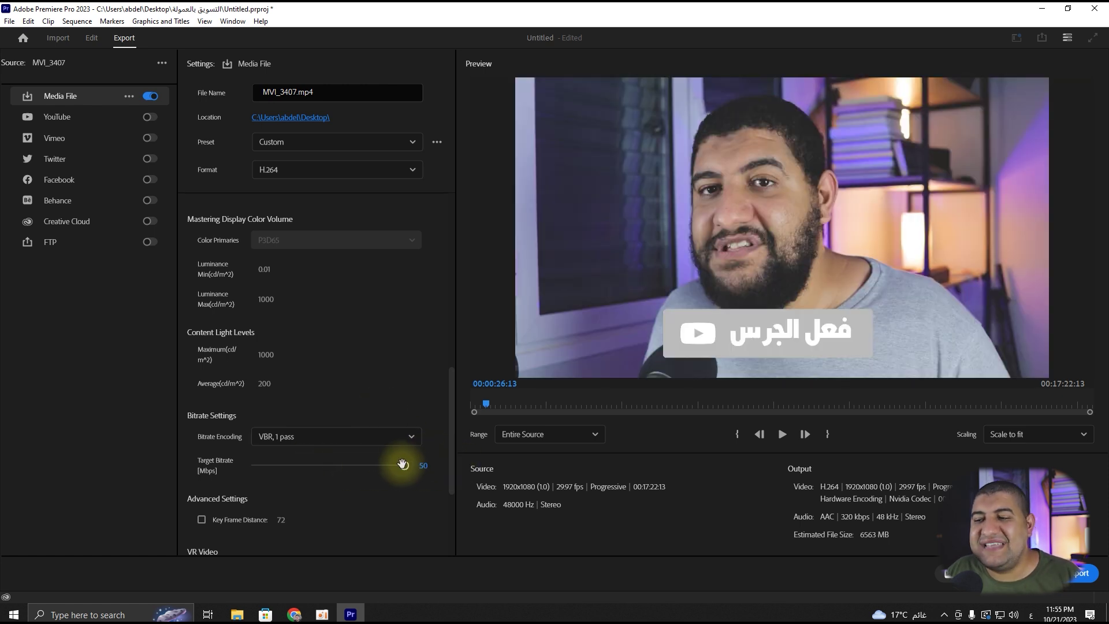
{"action": "left_click_drag", "start_coordinate": [423, 465], "coordinate": [428, 464]}
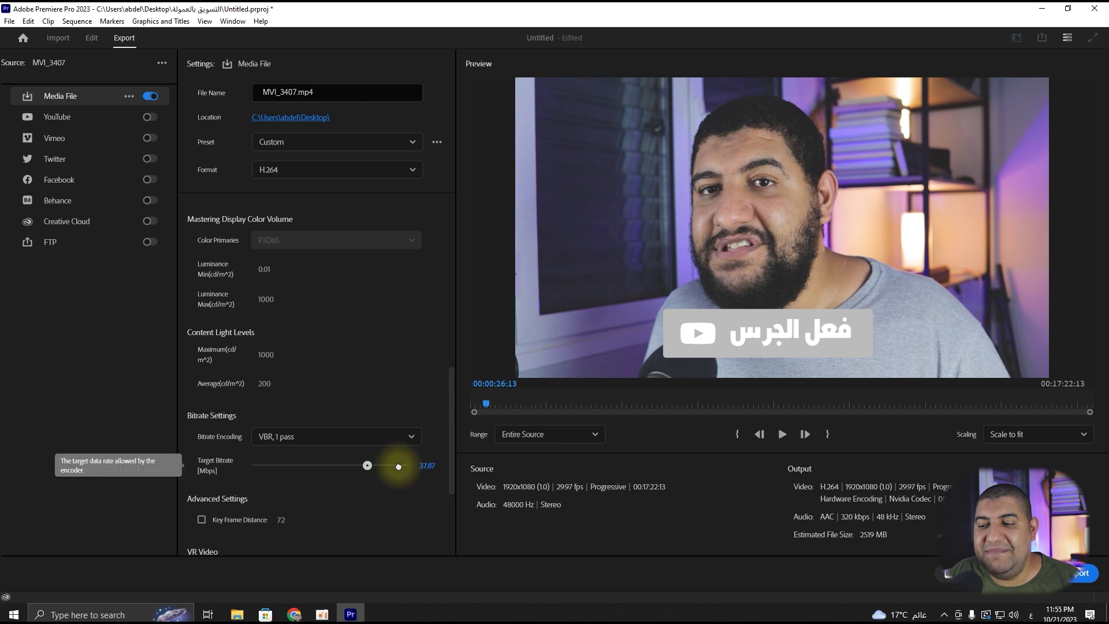
{"action": "left_click_drag", "start_coordinate": [428, 464], "coordinate": [439, 476]}
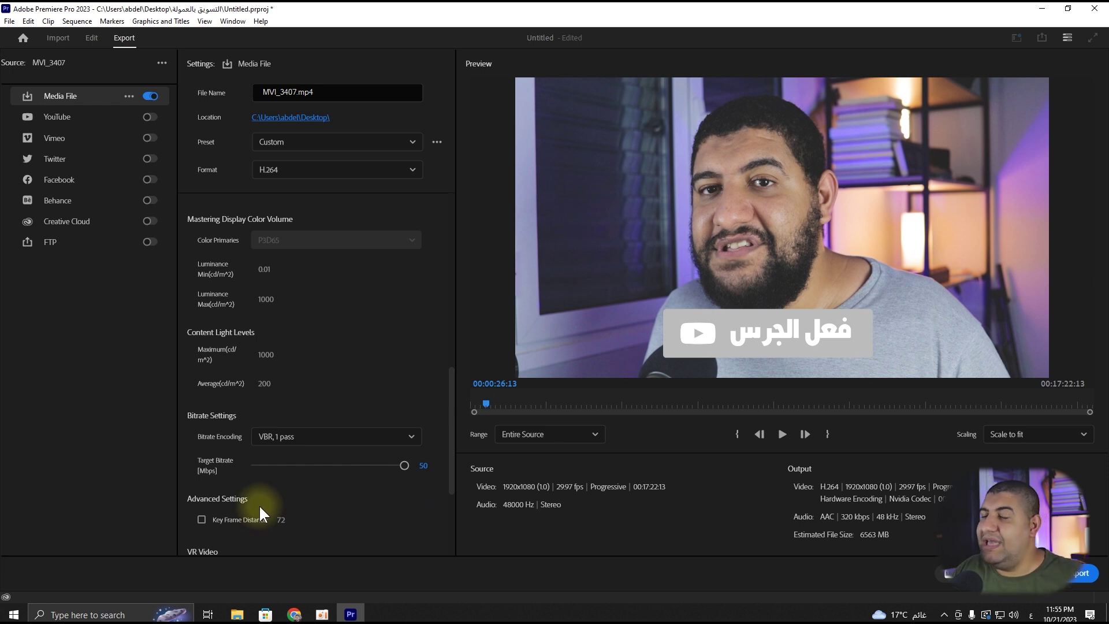
{"action": "scroll", "coordinate": [260, 505], "scroll_direction": "down", "scroll_amount": 2}
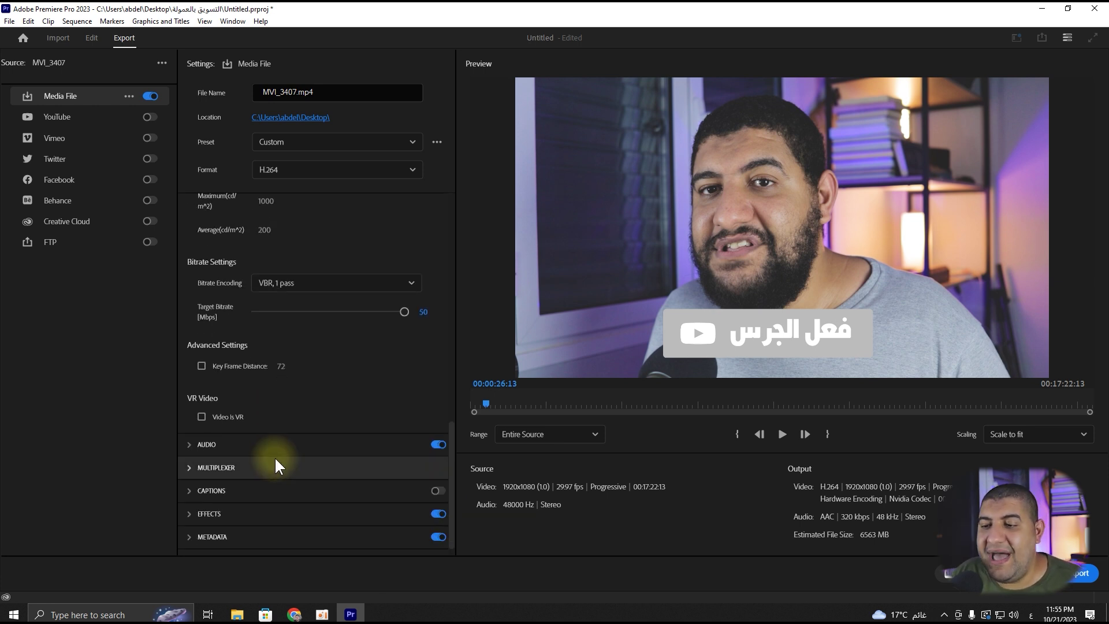
{"action": "scroll", "coordinate": [278, 462], "scroll_direction": "down", "scroll_amount": 4}
Step: Expand the Audio settings and keep Stereo channels with a 320 kbps AAC bitrate
{"action": "left_click", "coordinate": [190, 434]}
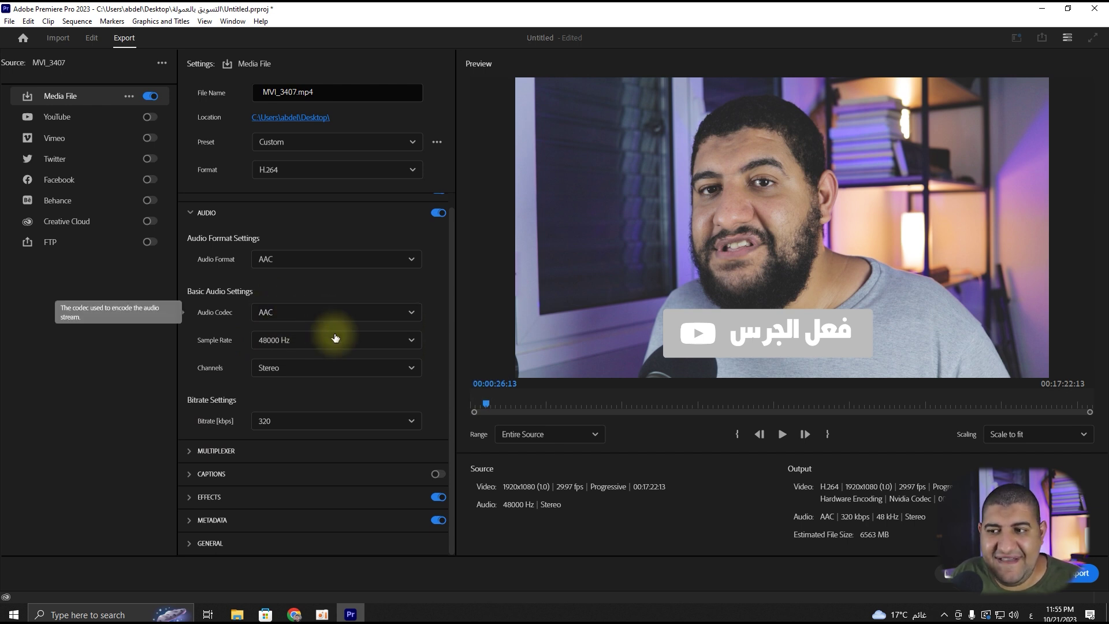
{"action": "left_click", "coordinate": [353, 368]}
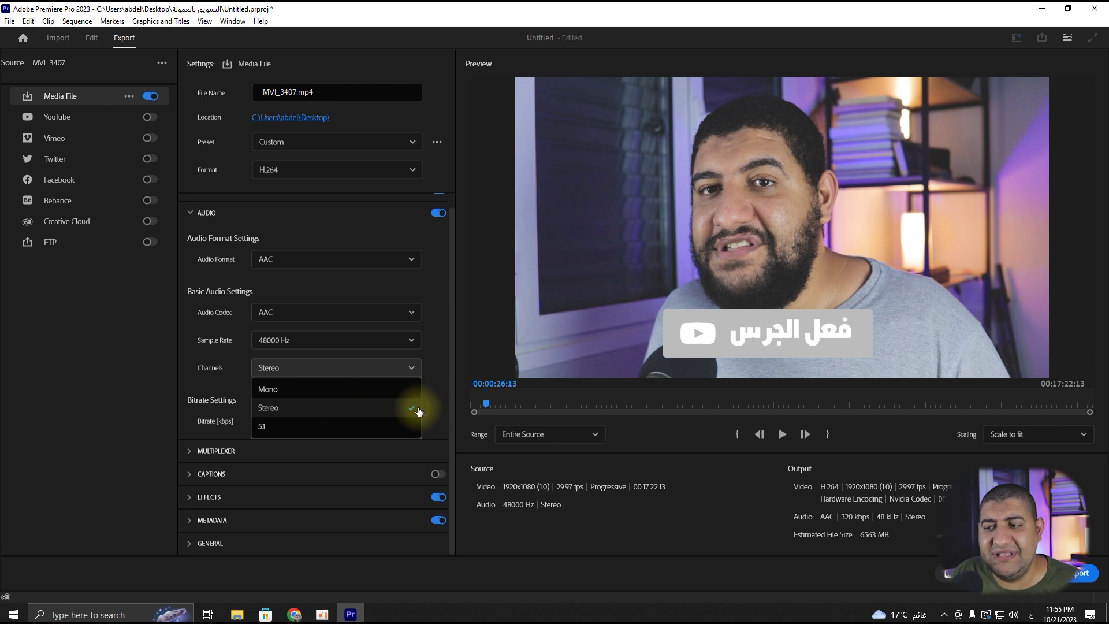
{"action": "left_click", "coordinate": [444, 396]}
{"action": "left_click", "coordinate": [346, 421]}
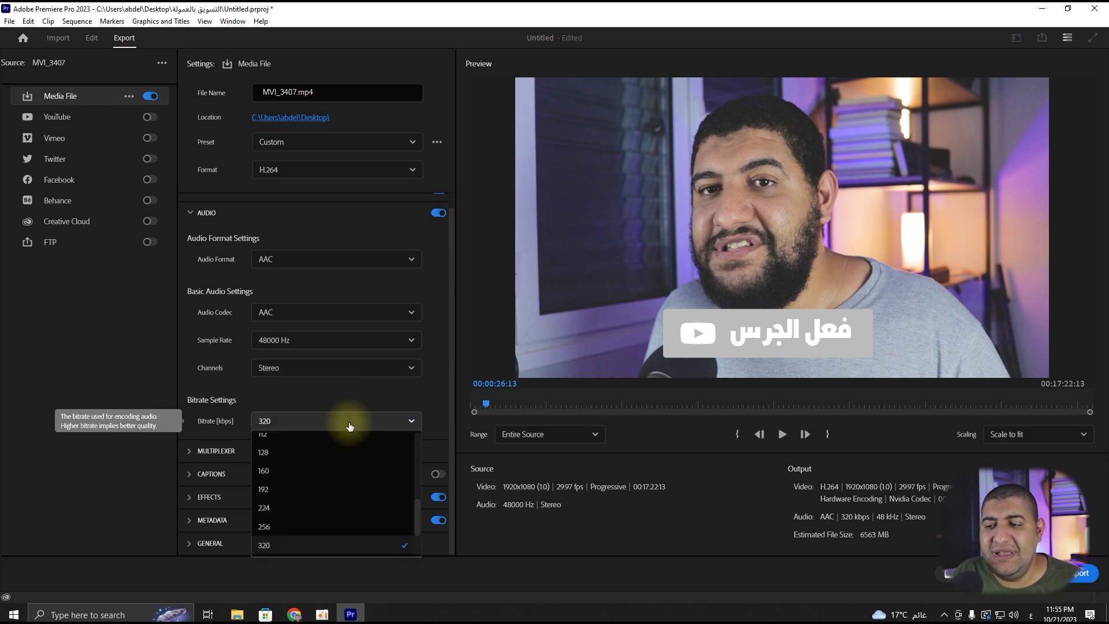
{"action": "scroll", "coordinate": [349, 471], "scroll_direction": "down", "scroll_amount": 1}
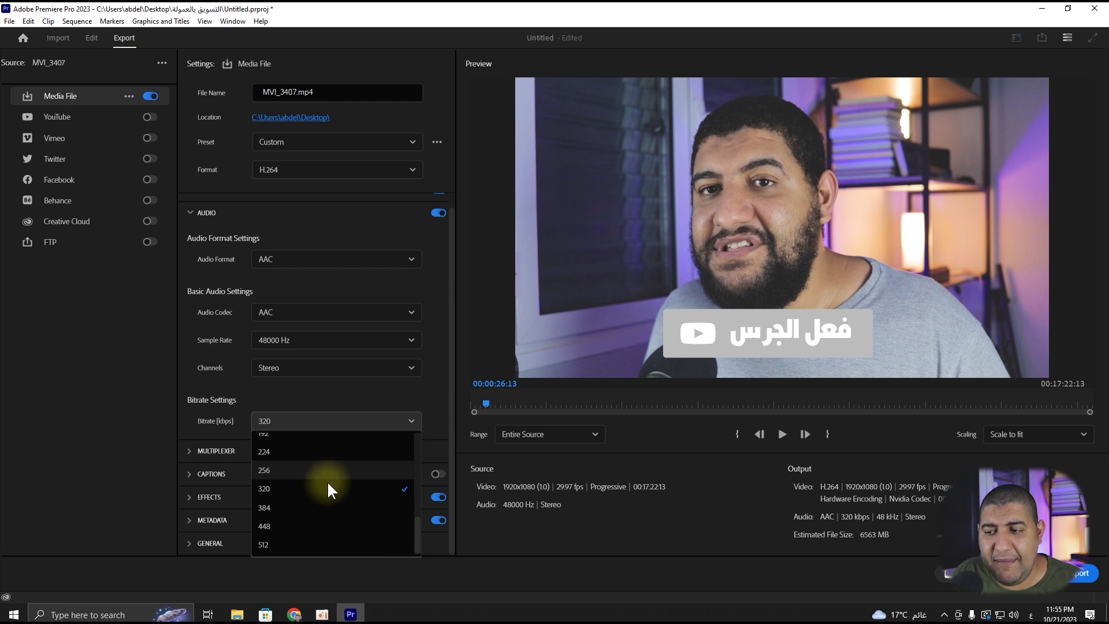
{"action": "left_click", "coordinate": [280, 421]}
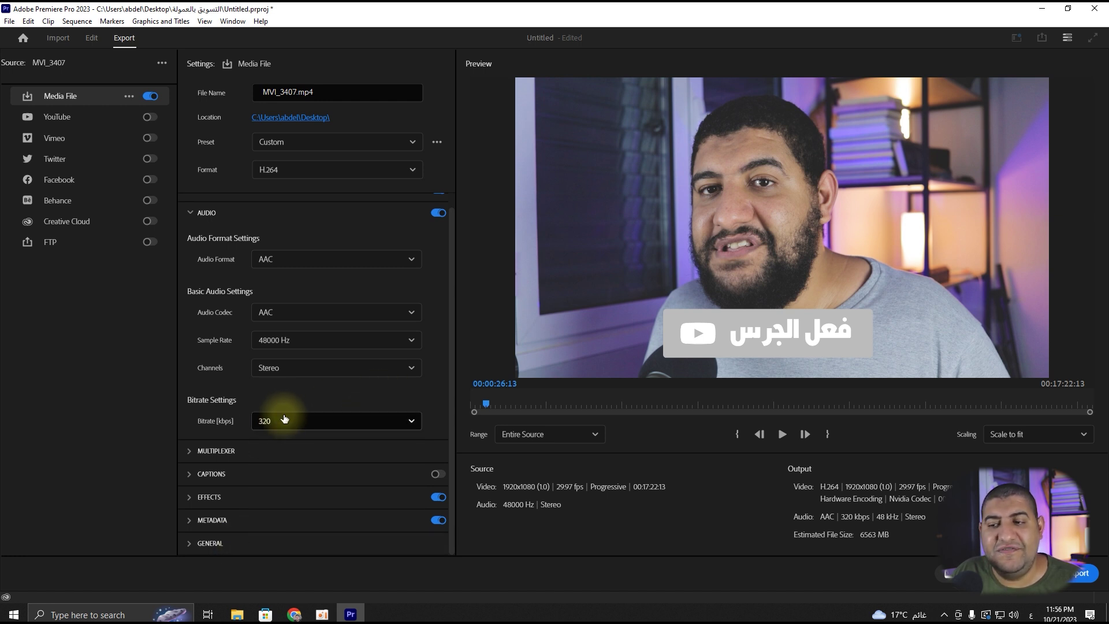
{"action": "left_click", "coordinate": [196, 452]}
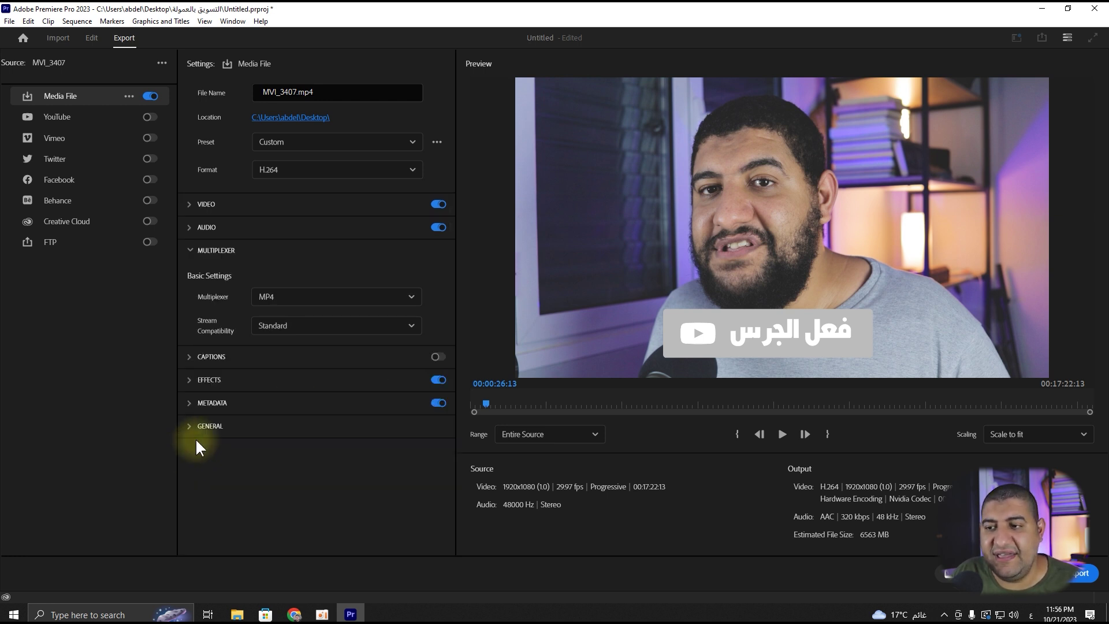
Step: Keep the MP4 container, review Captions, Effects, Metadata and General, and start the export
{"action": "left_click", "coordinate": [271, 302]}
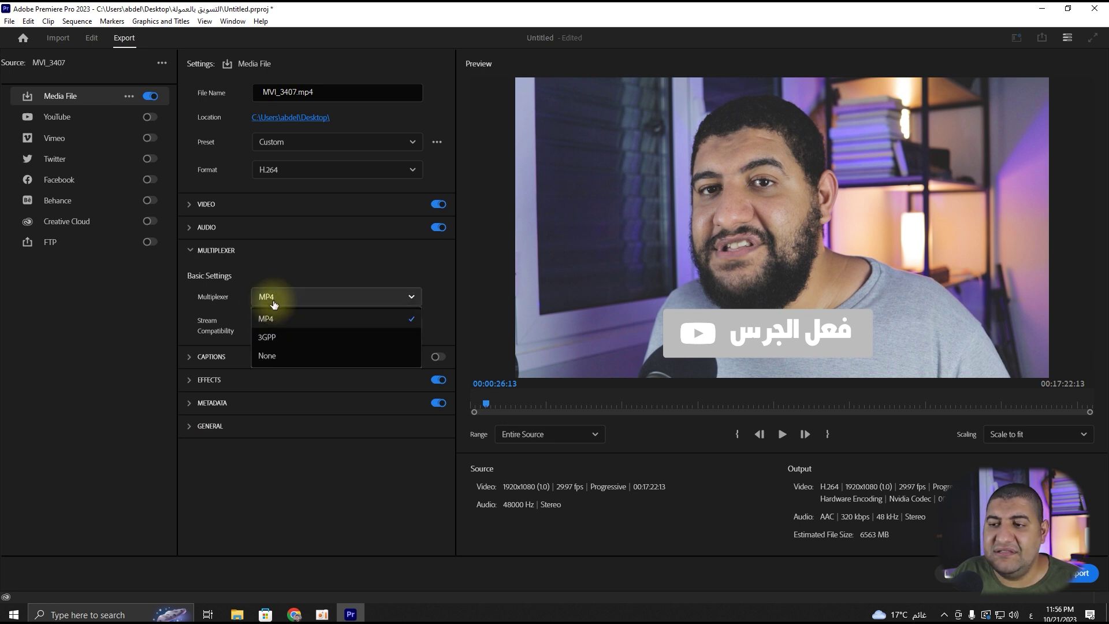
{"action": "left_click", "coordinate": [263, 300]}
{"action": "left_click", "coordinate": [191, 355]}
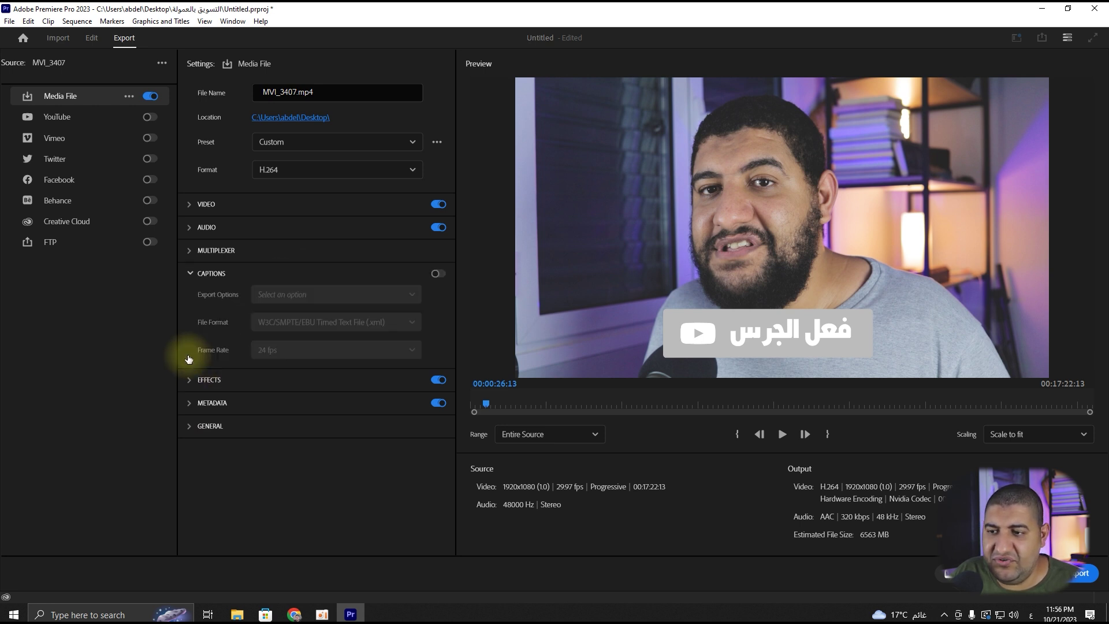
{"action": "left_click", "coordinate": [190, 375]}
{"action": "scroll", "coordinate": [229, 383], "scroll_direction": "down", "scroll_amount": 1}
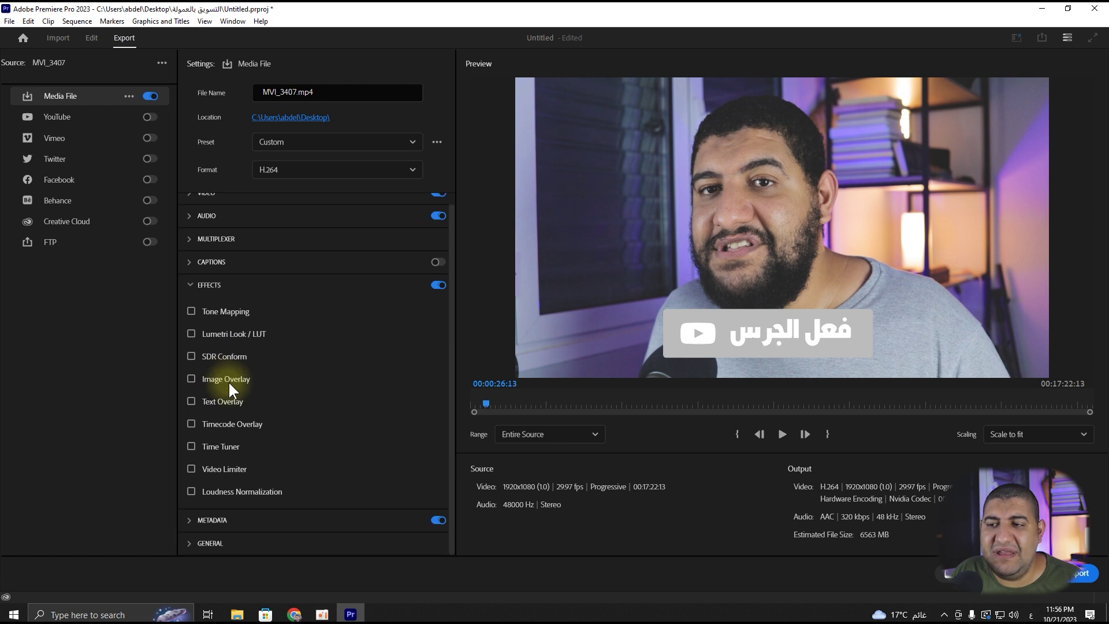
{"action": "left_click", "coordinate": [190, 522]}
{"action": "left_click", "coordinate": [186, 450]}
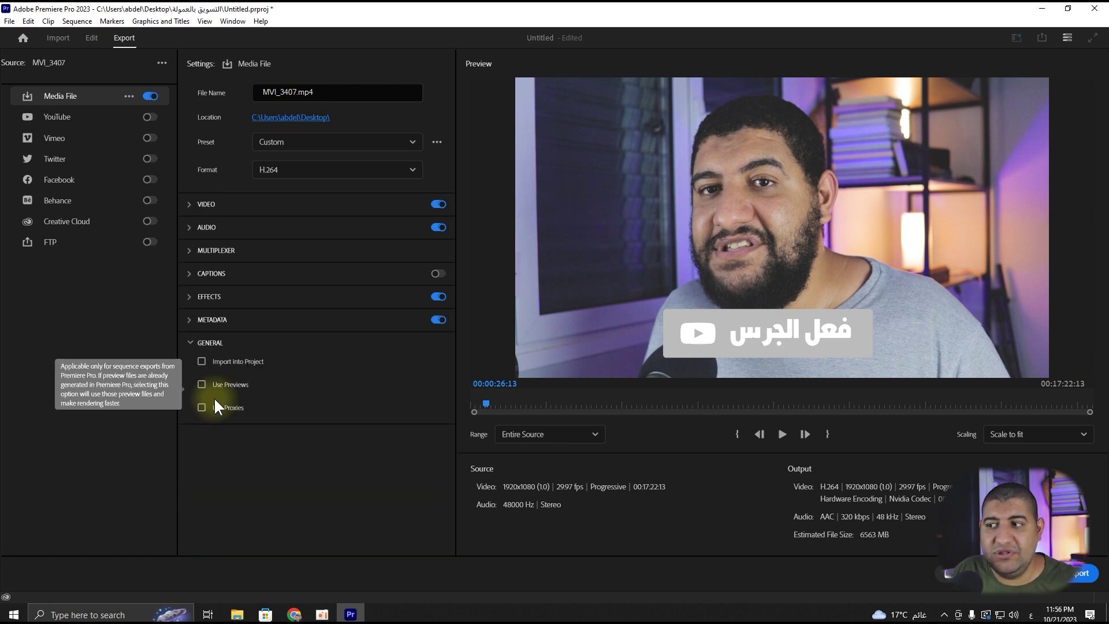
{"action": "left_click", "coordinate": [1086, 573]}
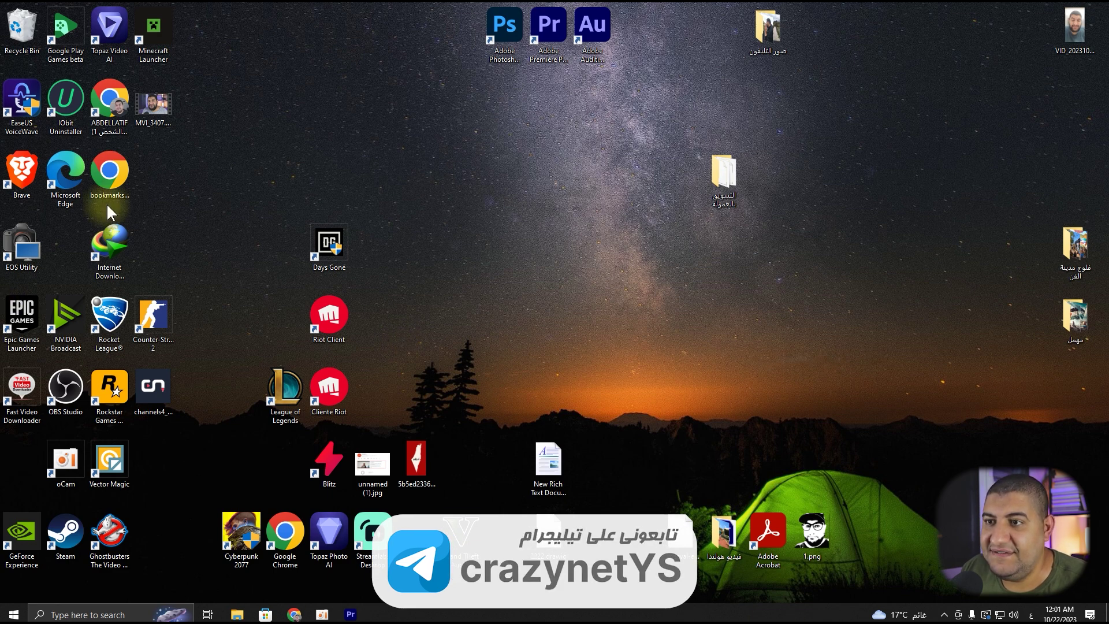
Step: Play the exported MVI_3407 file from the desktop in Media Player
{"action": "double_click", "coordinate": [167, 110]}
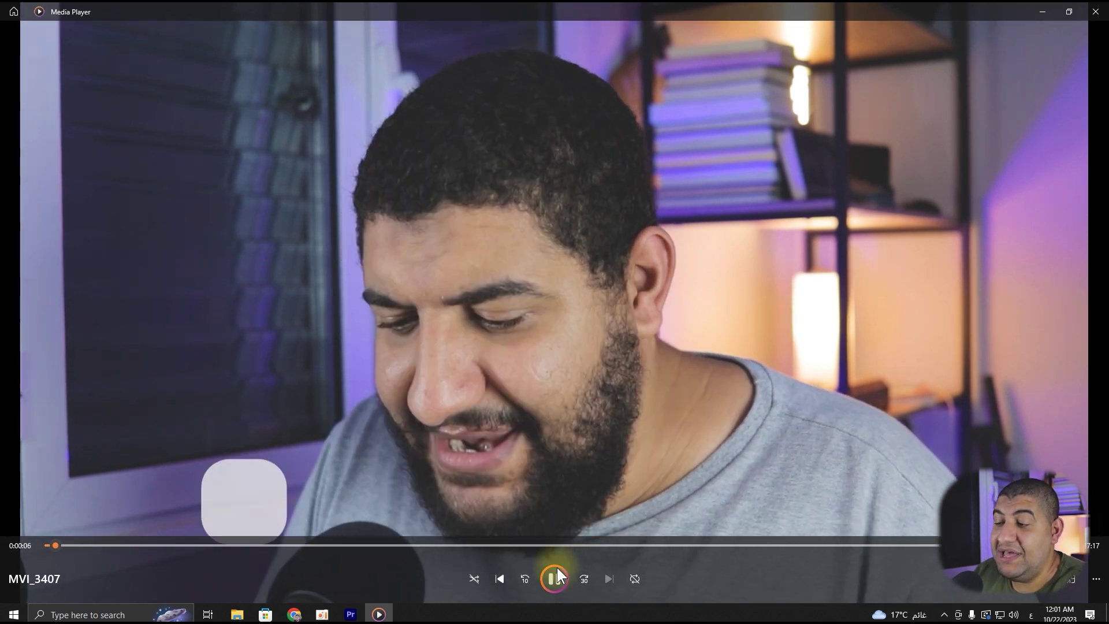
Step: Play and pause MVI_3407 a few times, leaving it paused at 0:00:11
{"action": "left_click", "coordinate": [556, 574]}
{"action": "left_click", "coordinate": [564, 571]}
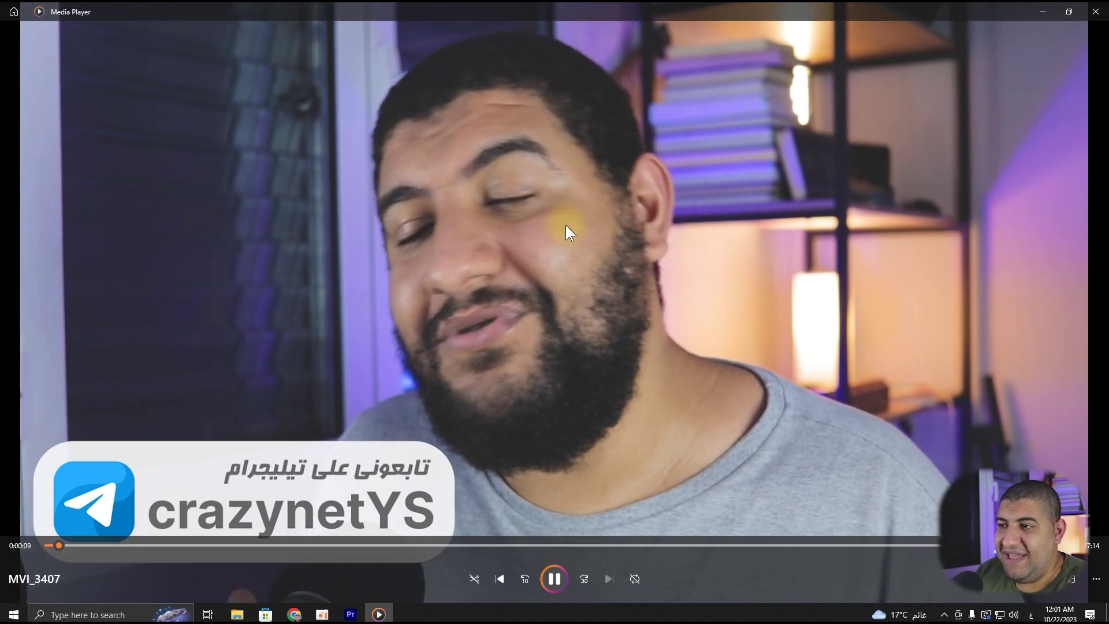
{"action": "left_click", "coordinate": [552, 578]}
{"action": "left_click", "coordinate": [550, 577]}
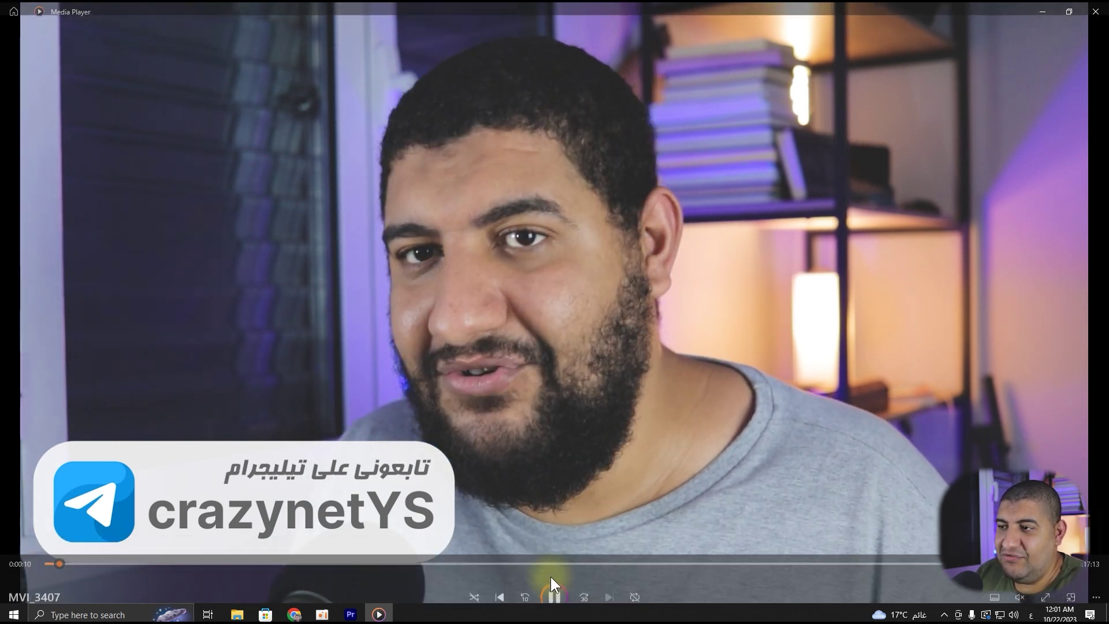
{"action": "left_click", "coordinate": [549, 576]}
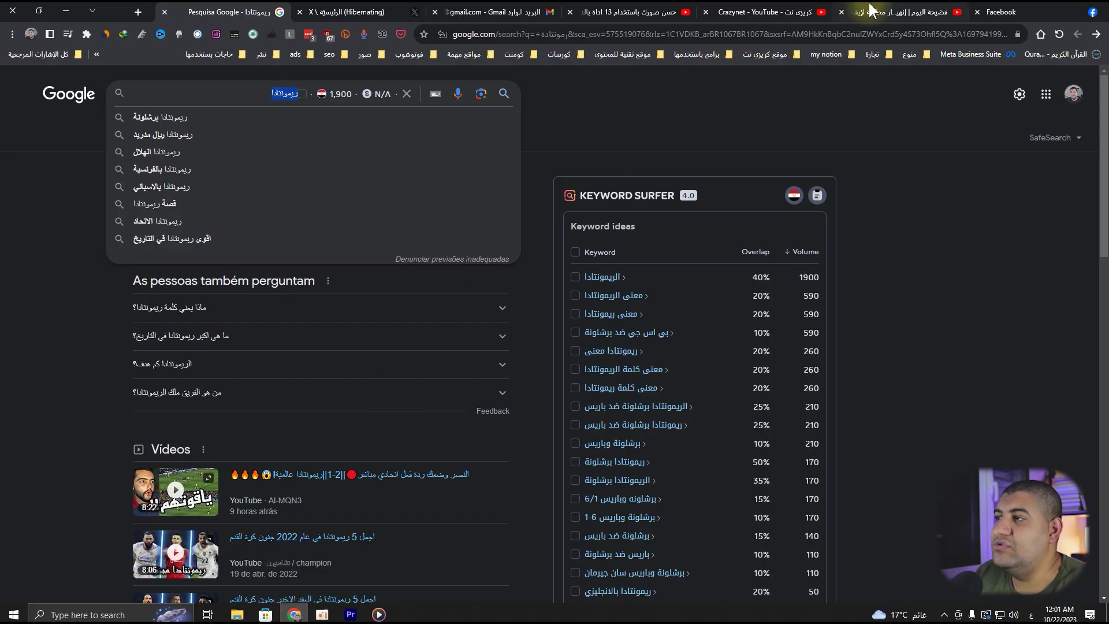
Step: Open the uploaded video from the Crazynet YouTube channel and play it full screen
{"action": "left_click", "coordinate": [774, 13]}
{"action": "scroll", "coordinate": [682, 328], "scroll_direction": "up", "scroll_amount": 5}
{"action": "scroll", "coordinate": [924, 361], "scroll_direction": "up", "scroll_amount": 5}
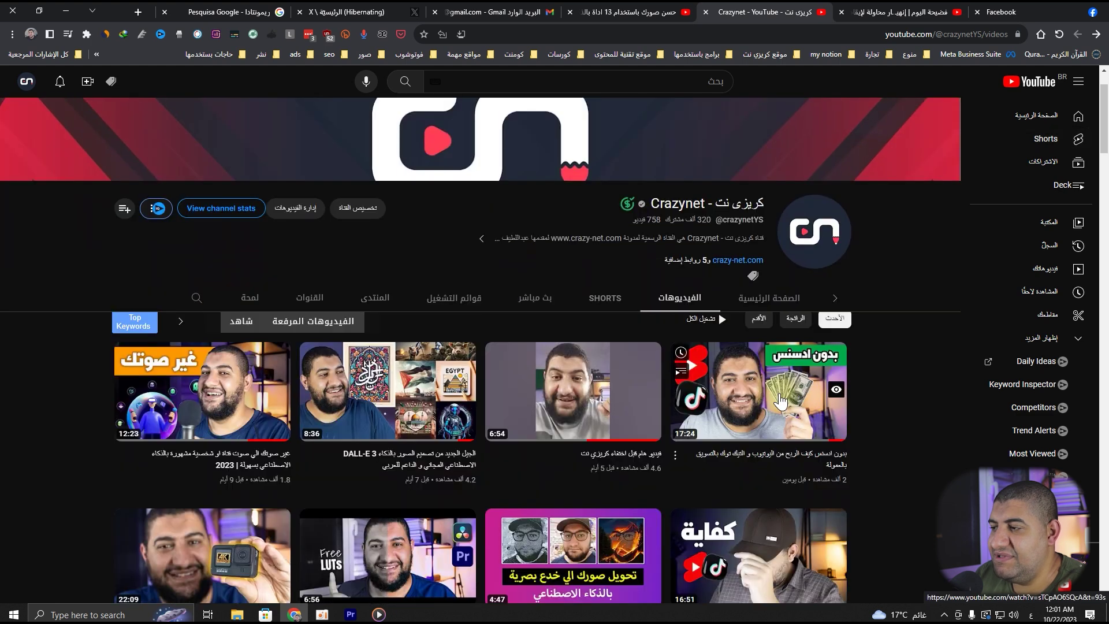
{"action": "left_click", "coordinate": [782, 401]}
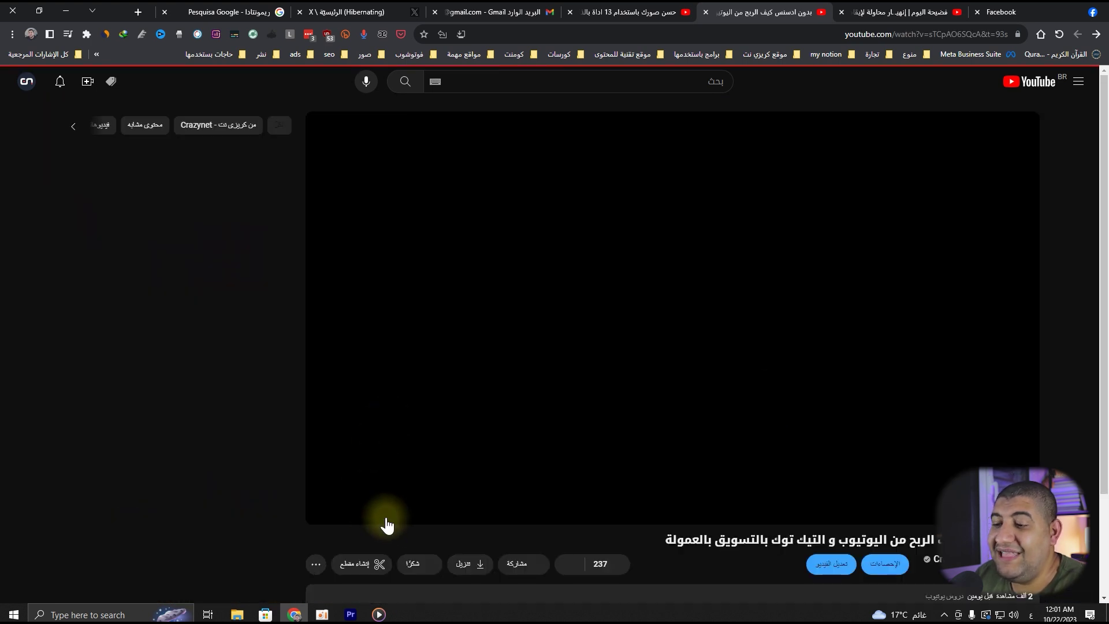
{"action": "left_click", "coordinate": [380, 510]}
{"action": "key", "text": "F11"}
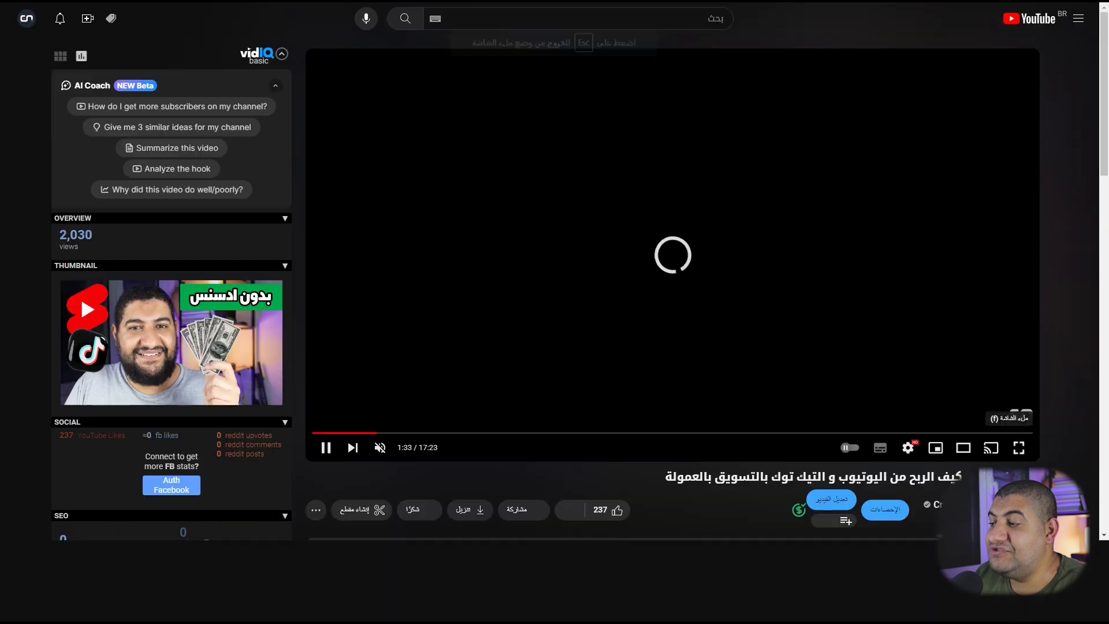
{"action": "double_click", "coordinate": [521, 362]}
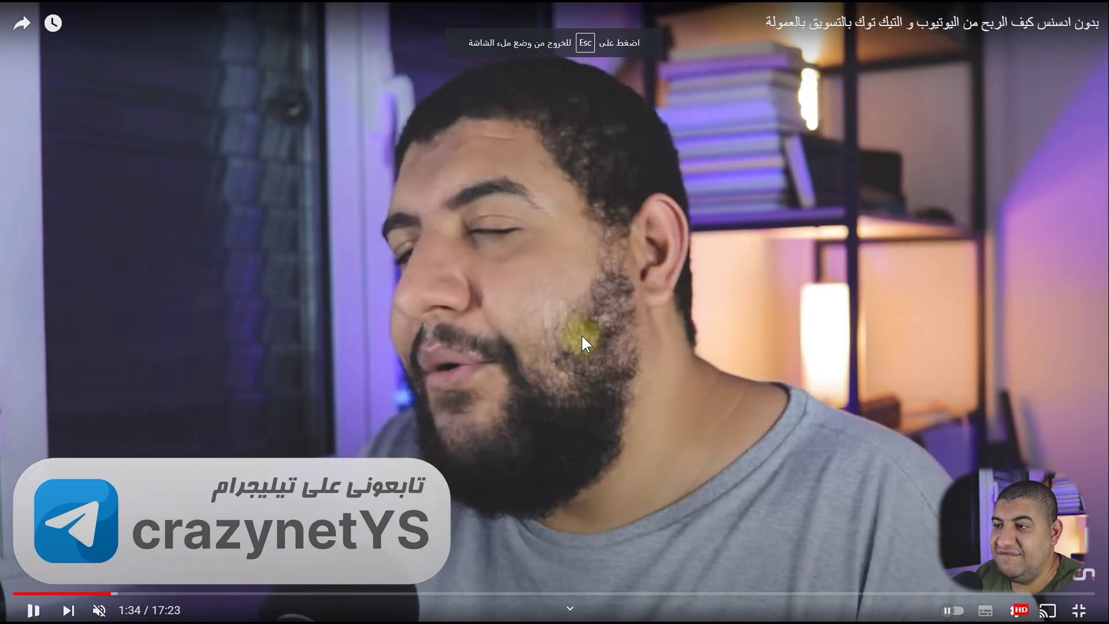
Step: Confirm 1080p playback quality, pause and leave full screen, then return to Media Player
{"action": "left_click", "coordinate": [1019, 609]}
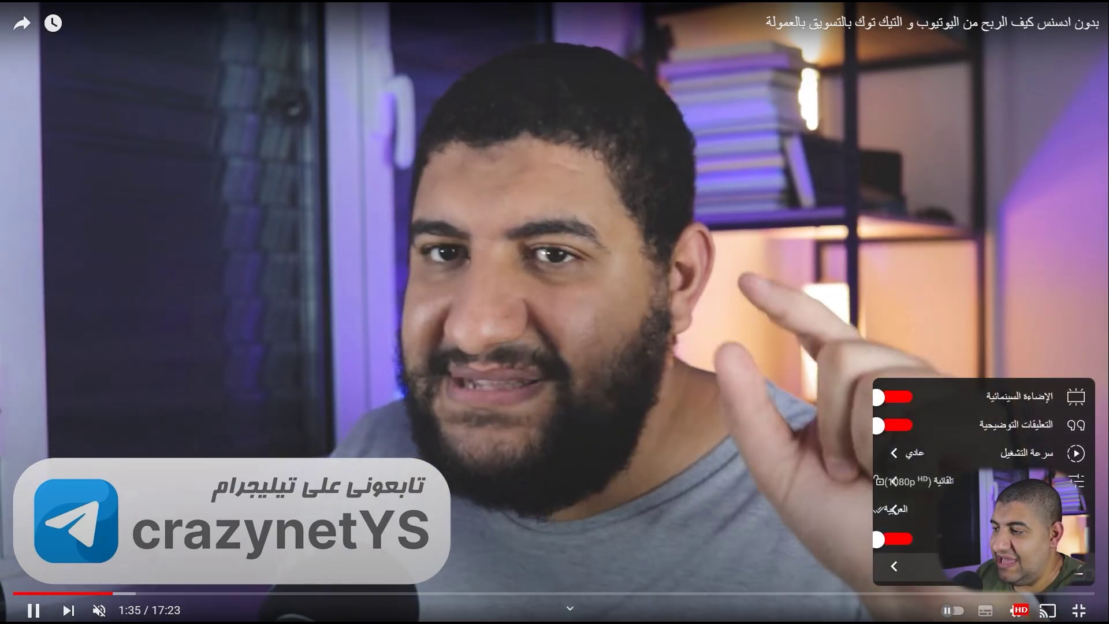
{"action": "left_click", "coordinate": [892, 481]}
{"action": "left_click", "coordinate": [1044, 418]}
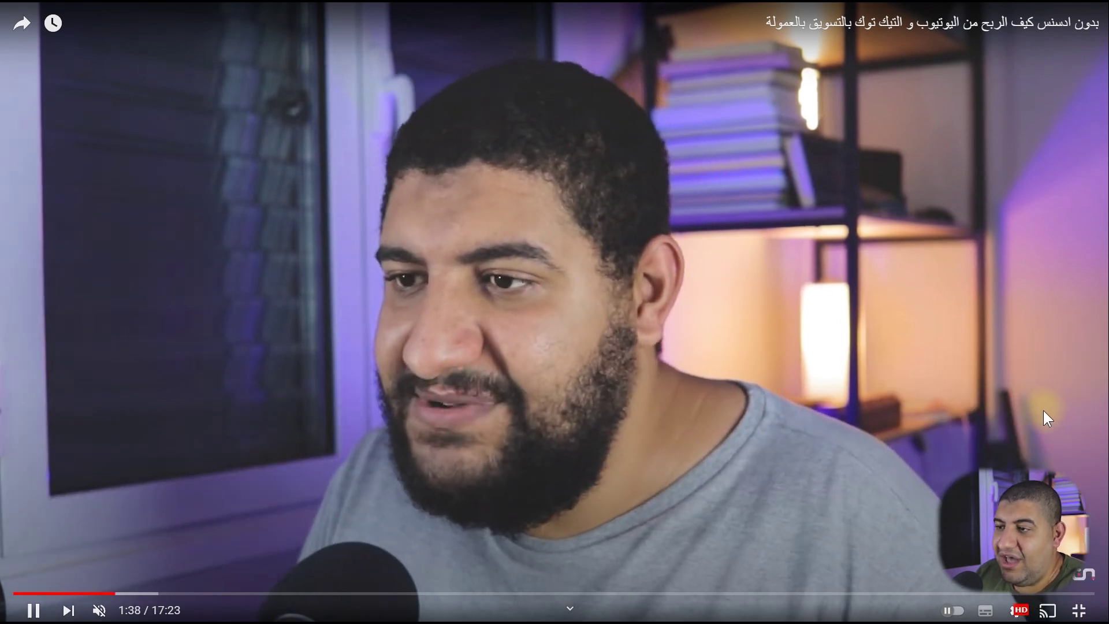
{"action": "left_click", "coordinate": [416, 326]}
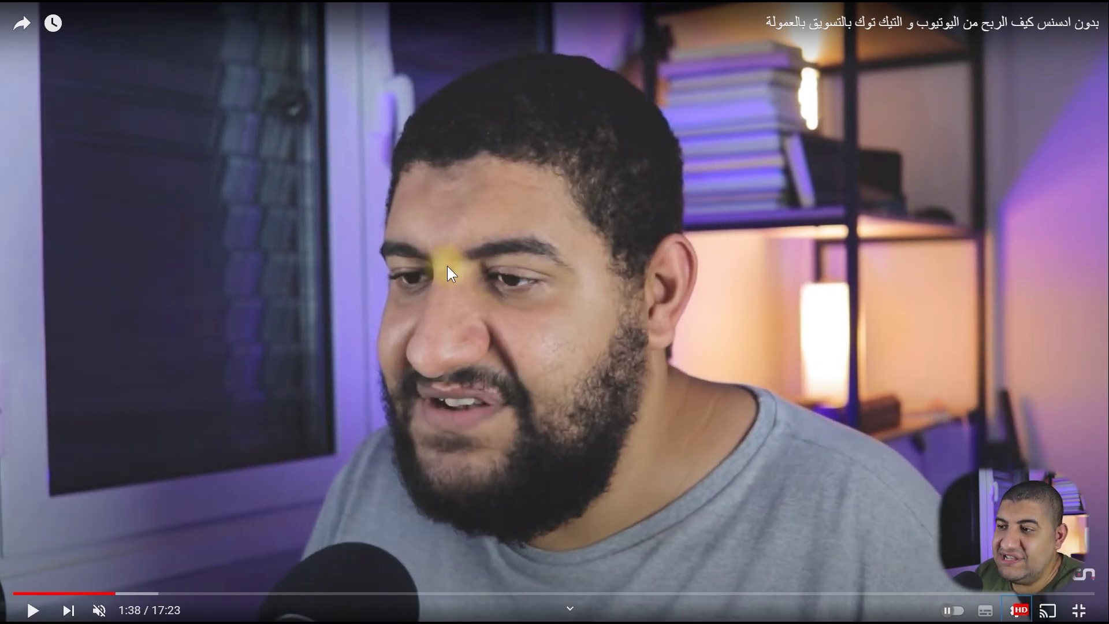
{"action": "double_click", "coordinate": [880, 393]}
{"action": "left_click", "coordinate": [727, 382]}
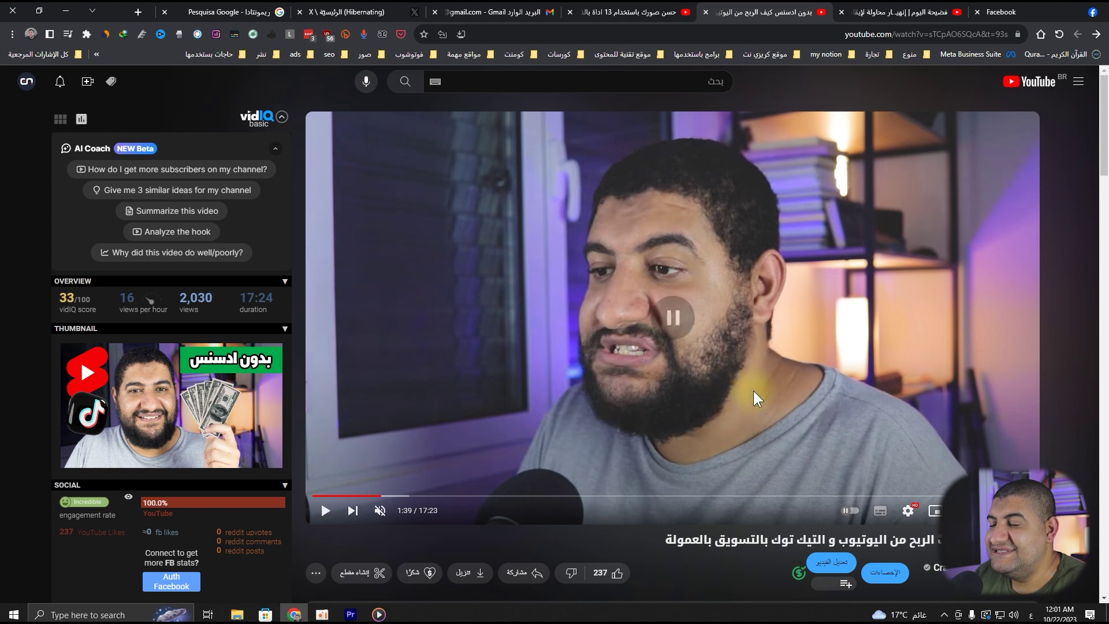
{"action": "left_click", "coordinate": [378, 614]}
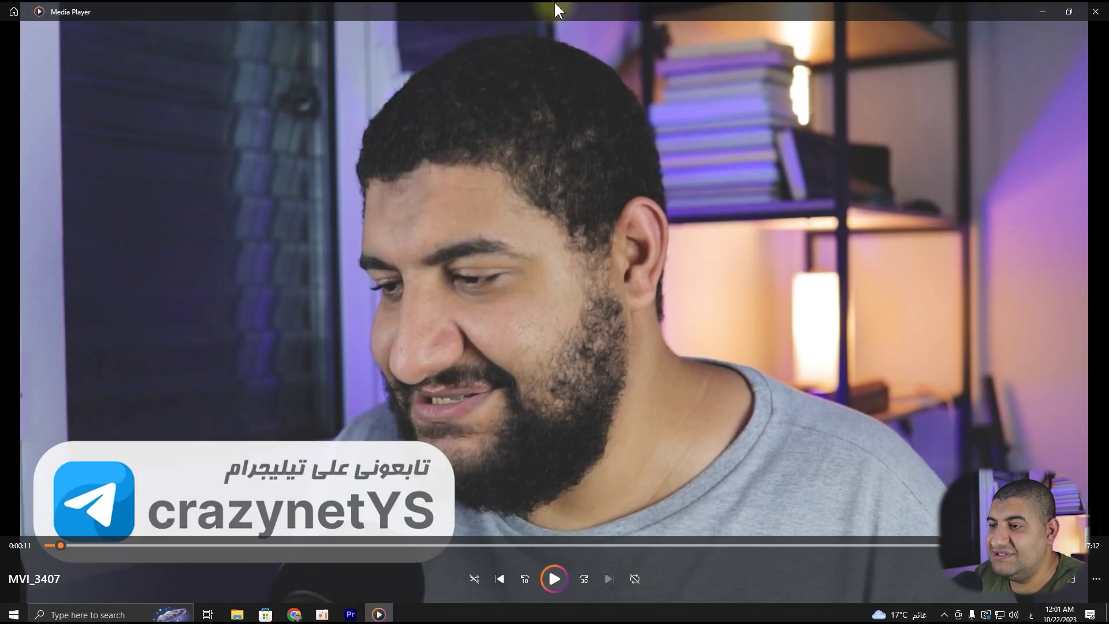
Step: Snap Media Player to the right half and the YouTube page in Chrome to the left half
{"action": "key", "text": "super+Right"}
{"action": "left_click", "coordinate": [219, 150]}
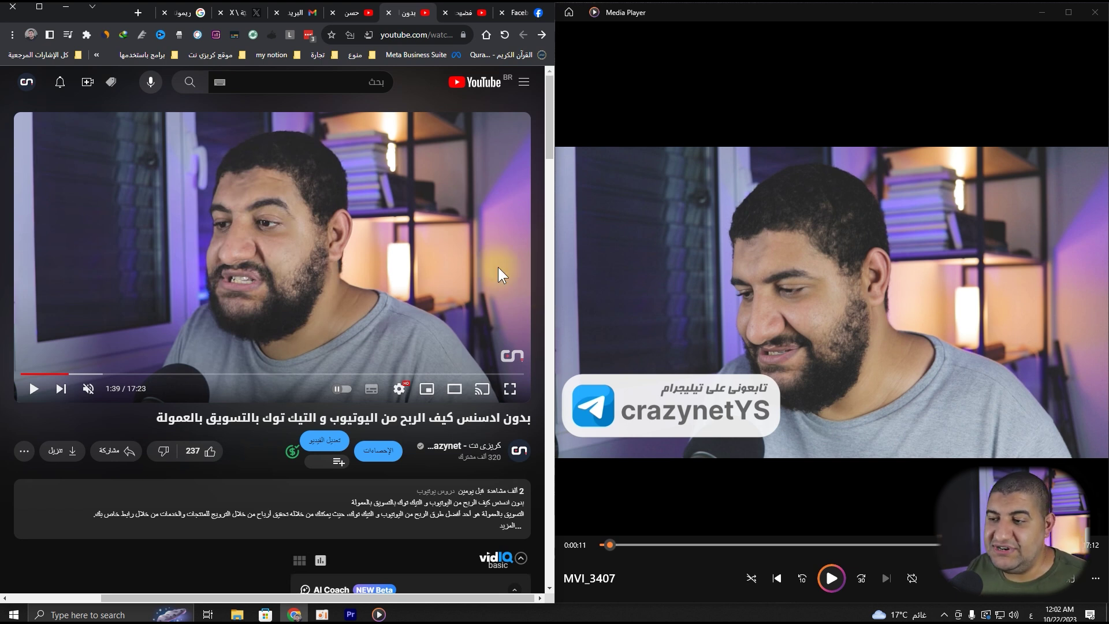
Step: Confirm the YouTube upload's quality is set to 1080p in the playback settings
{"action": "left_click", "coordinate": [399, 388]}
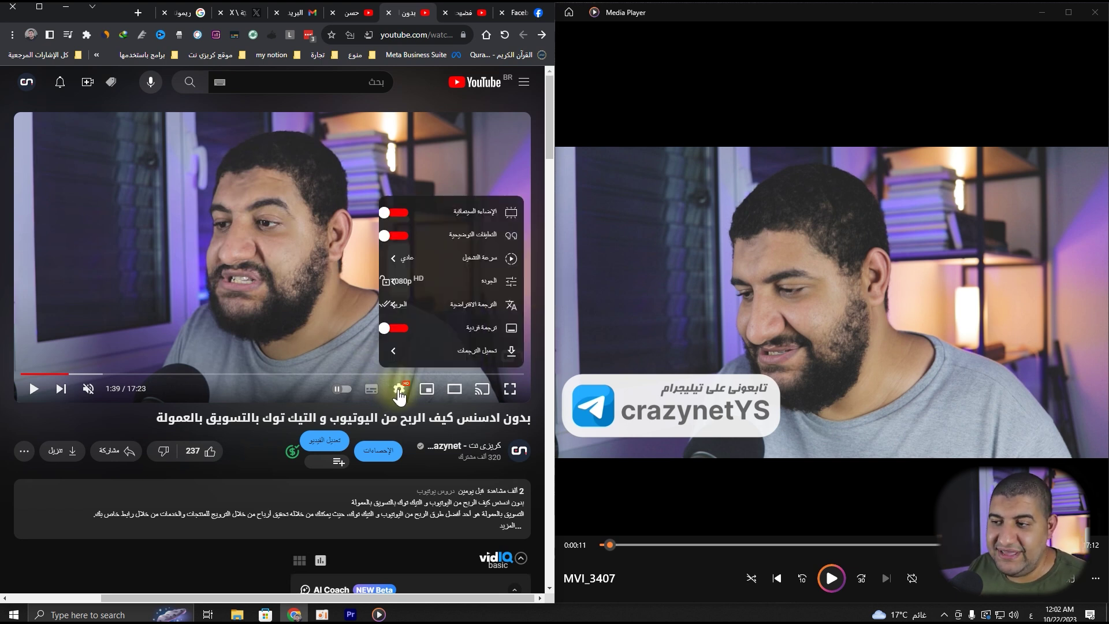
{"action": "left_click", "coordinate": [438, 281]}
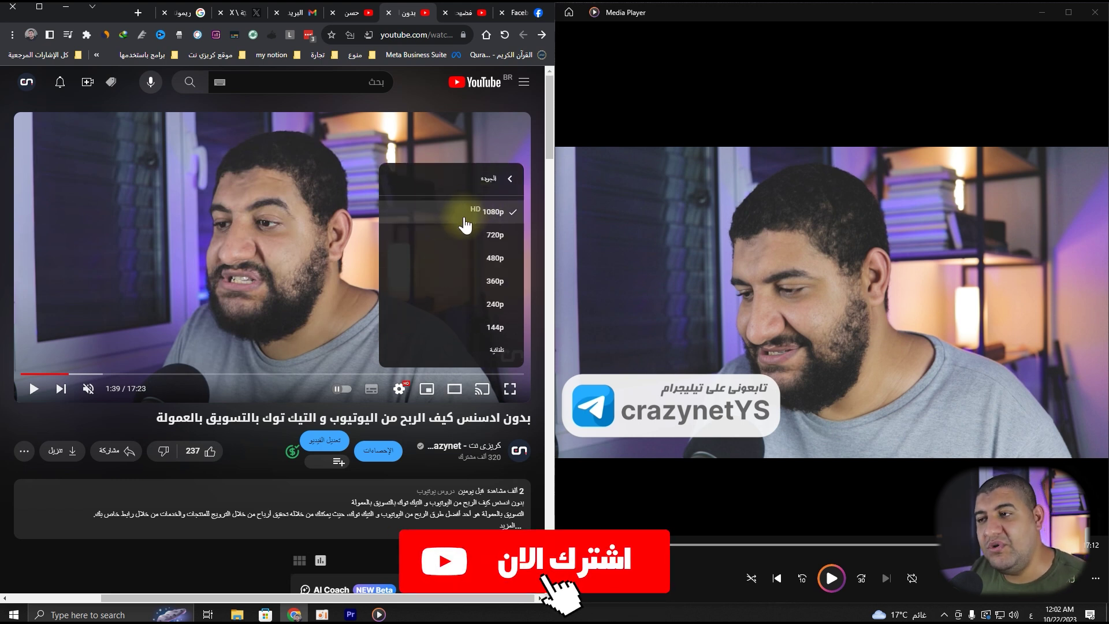
{"action": "left_click", "coordinate": [417, 89]}
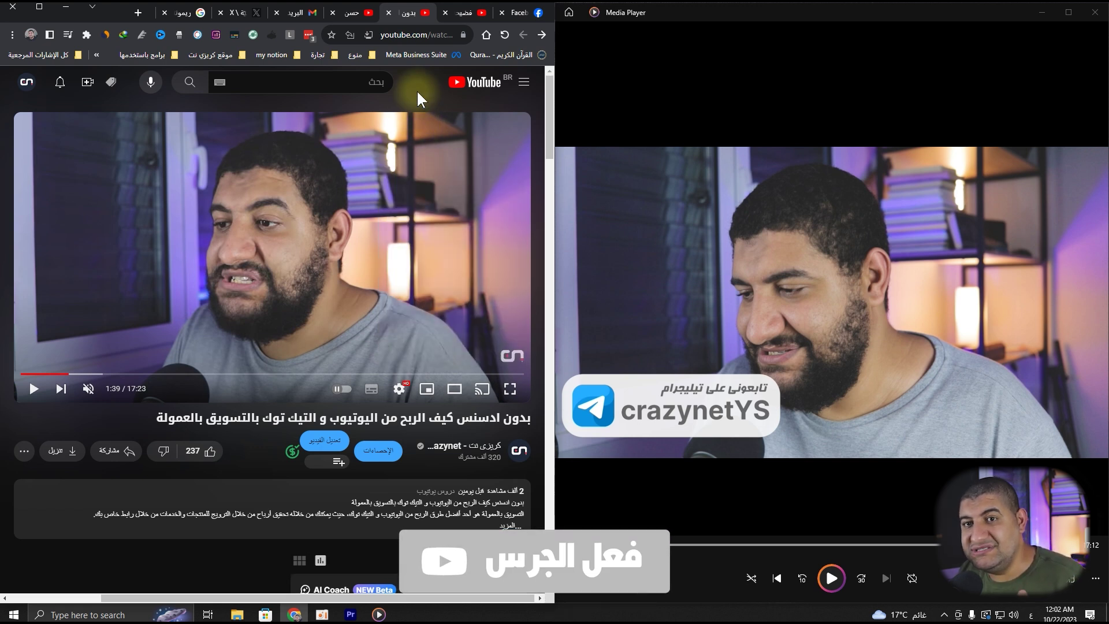